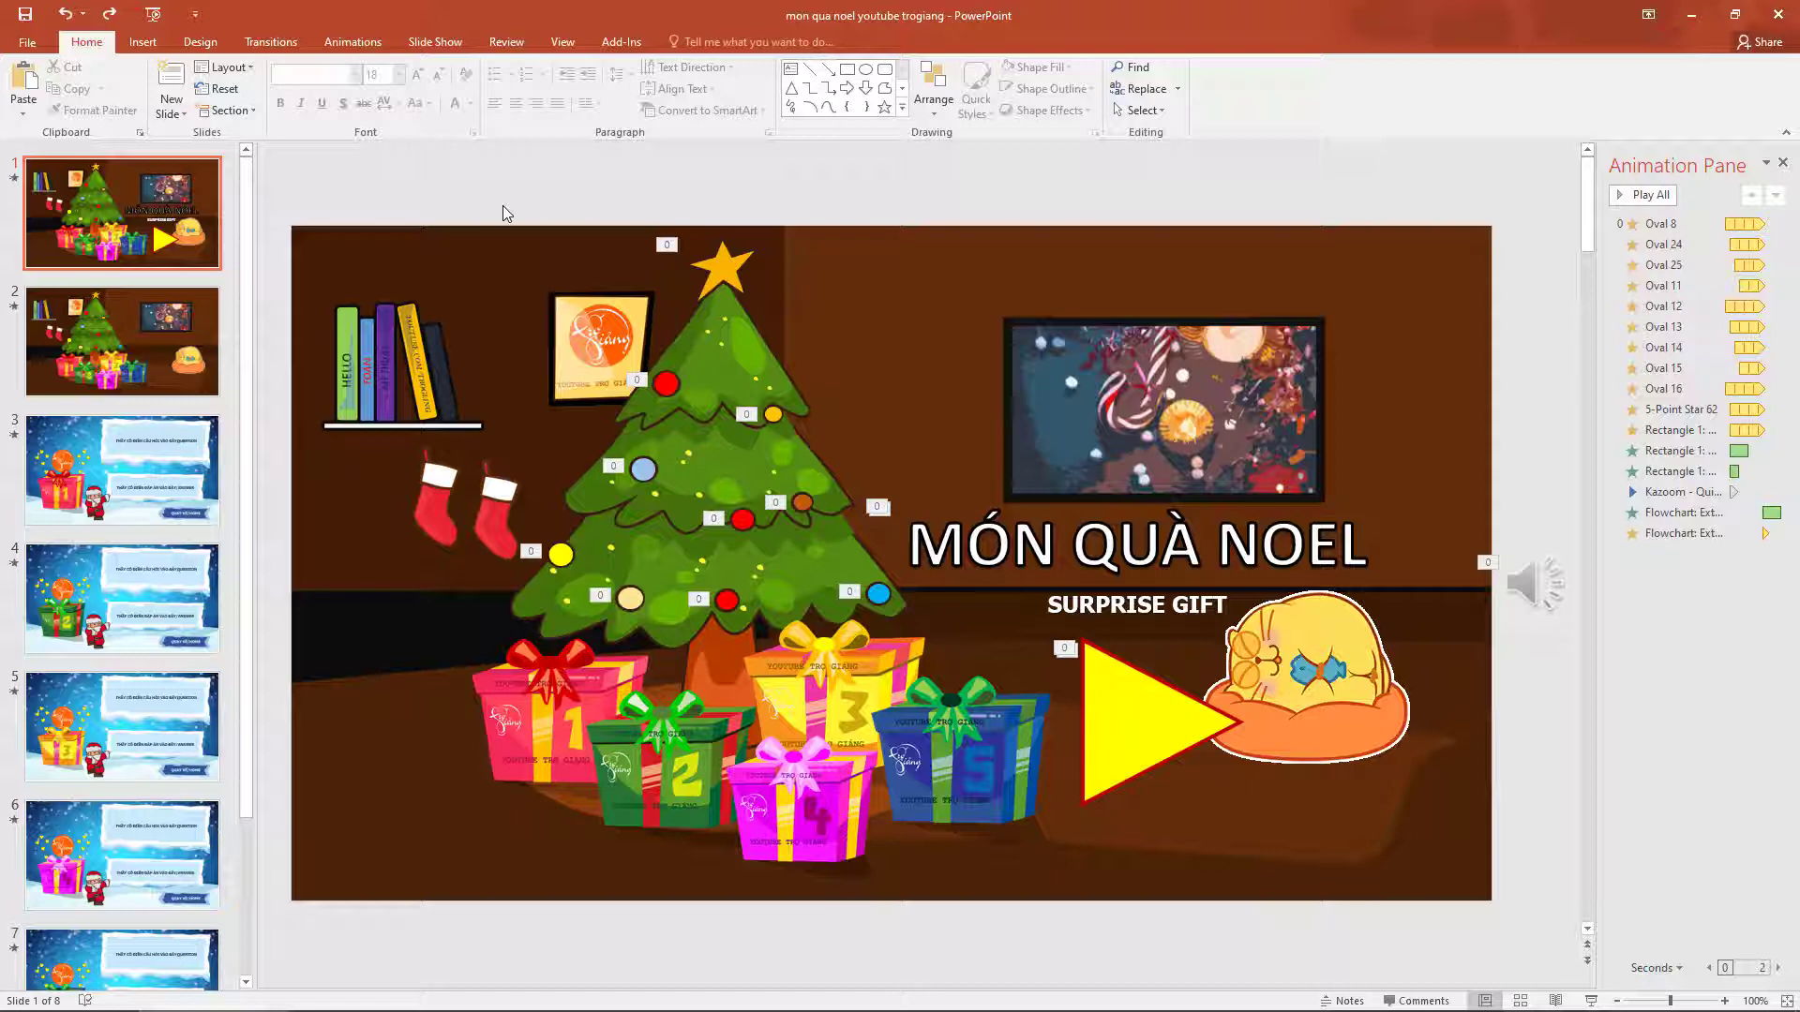
- Open slide 3, the first gift's question slide with the orange logo above the red gift box
left_click(150, 459)
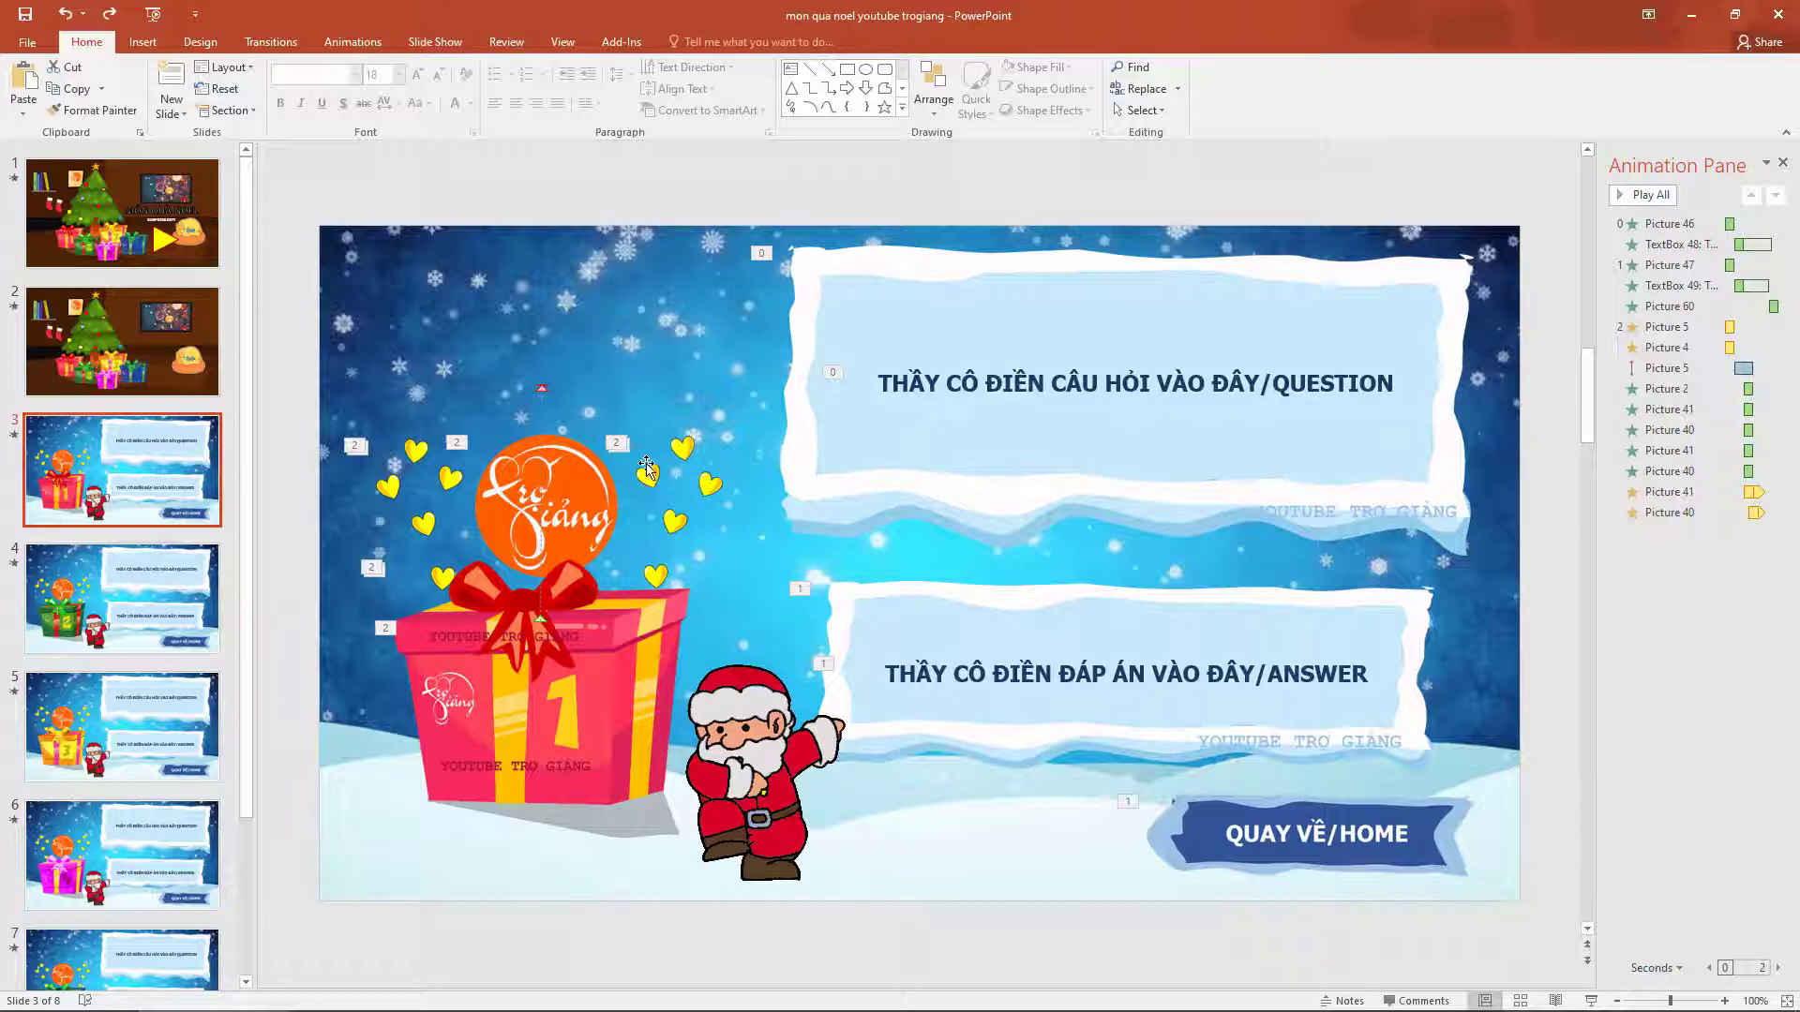
- Replace the orange logo above gift 1 with the book picture from a file, then go to slide 4
left_click(565, 495)
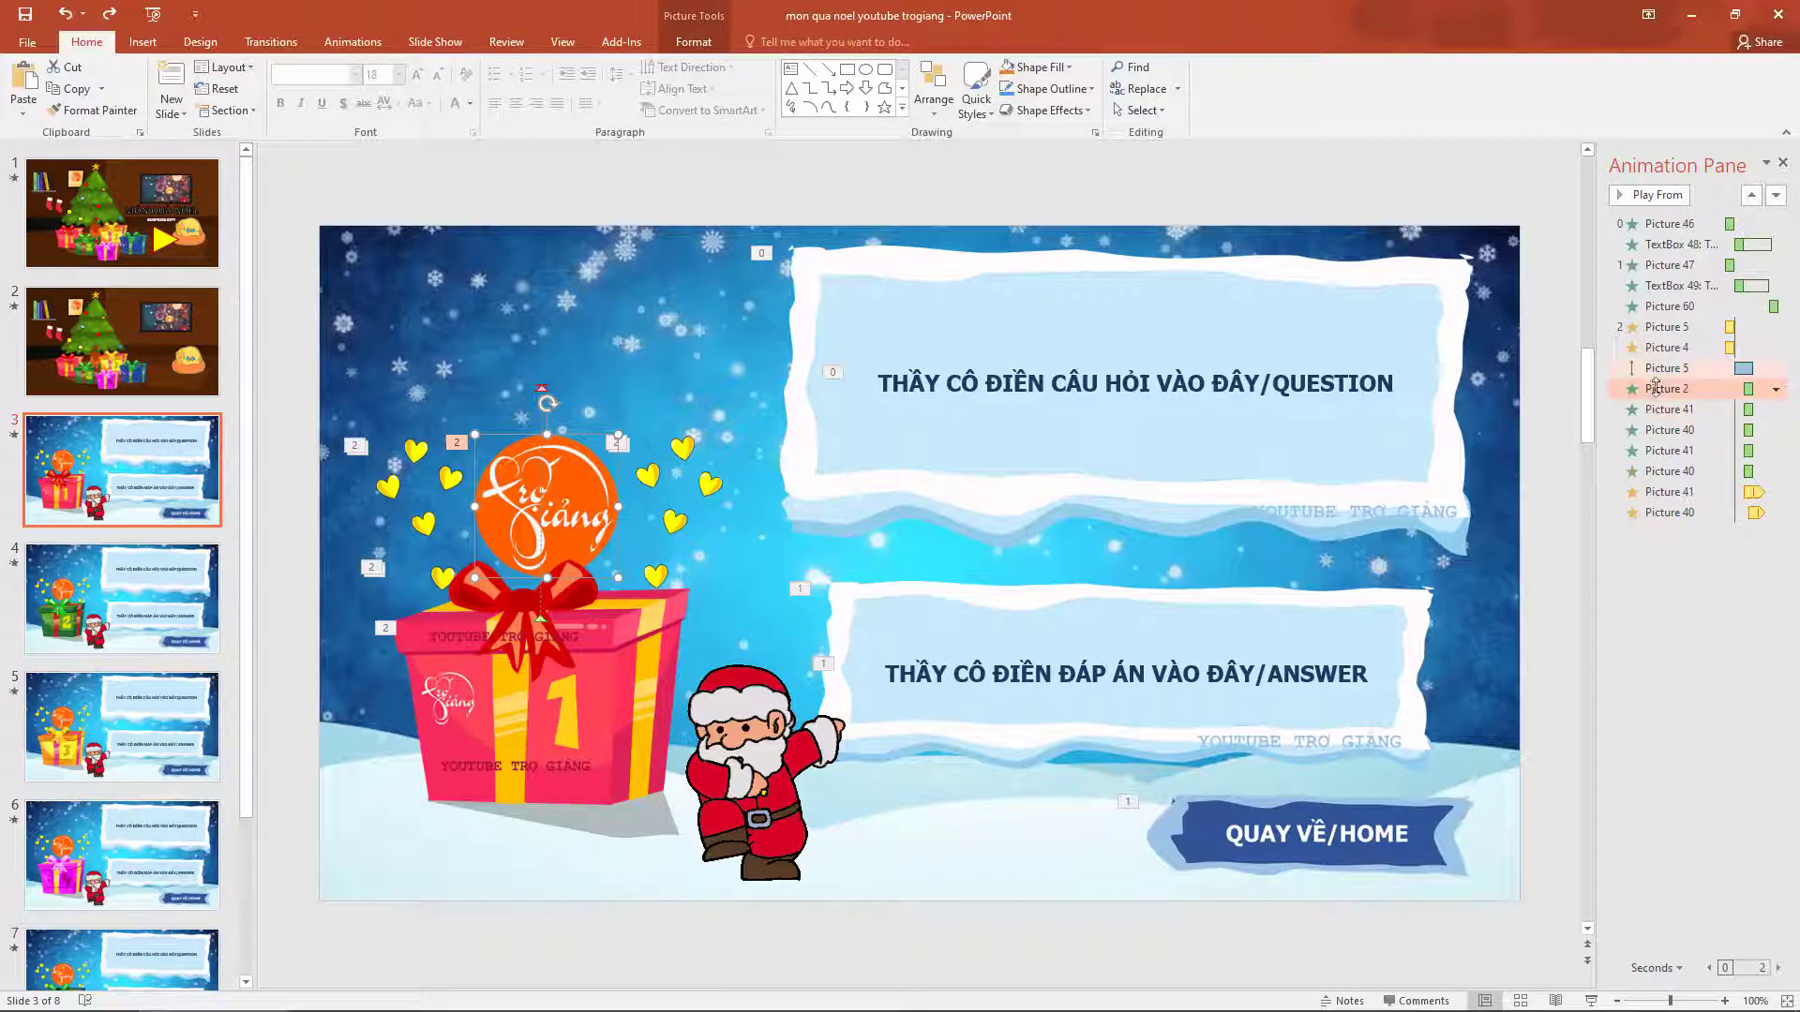
right_click(572, 497)
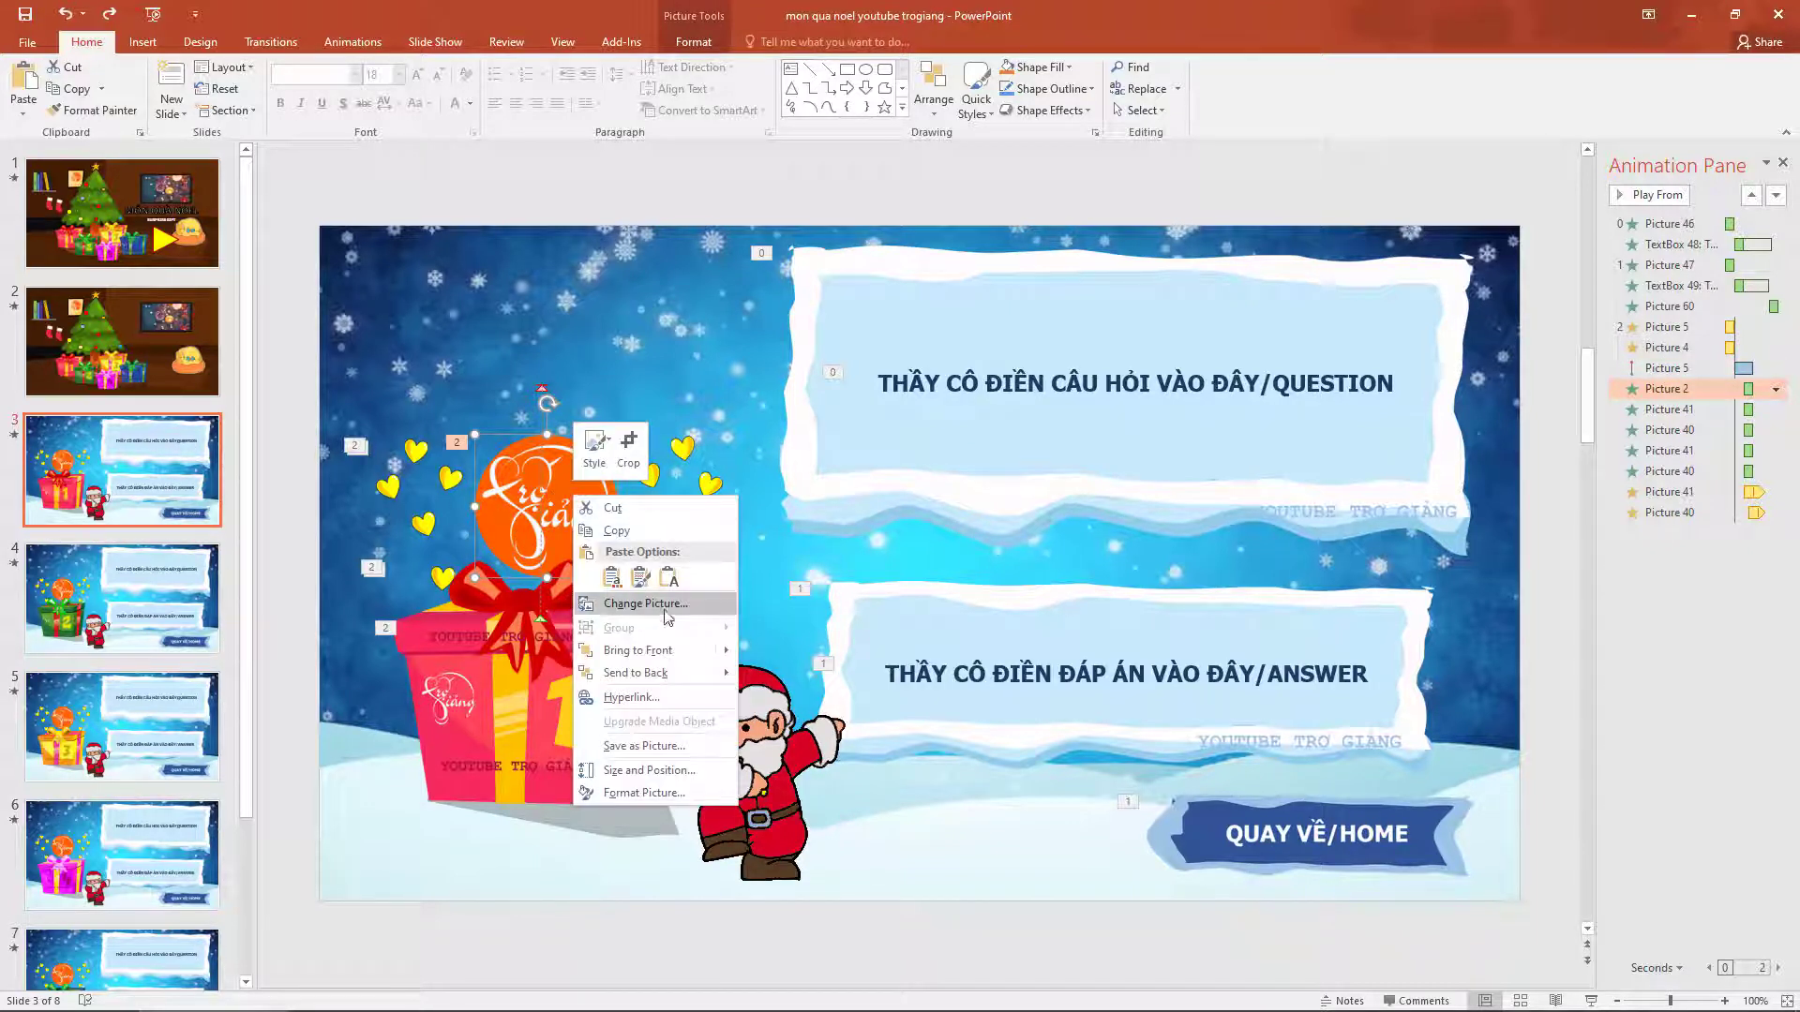
left_click(620, 604)
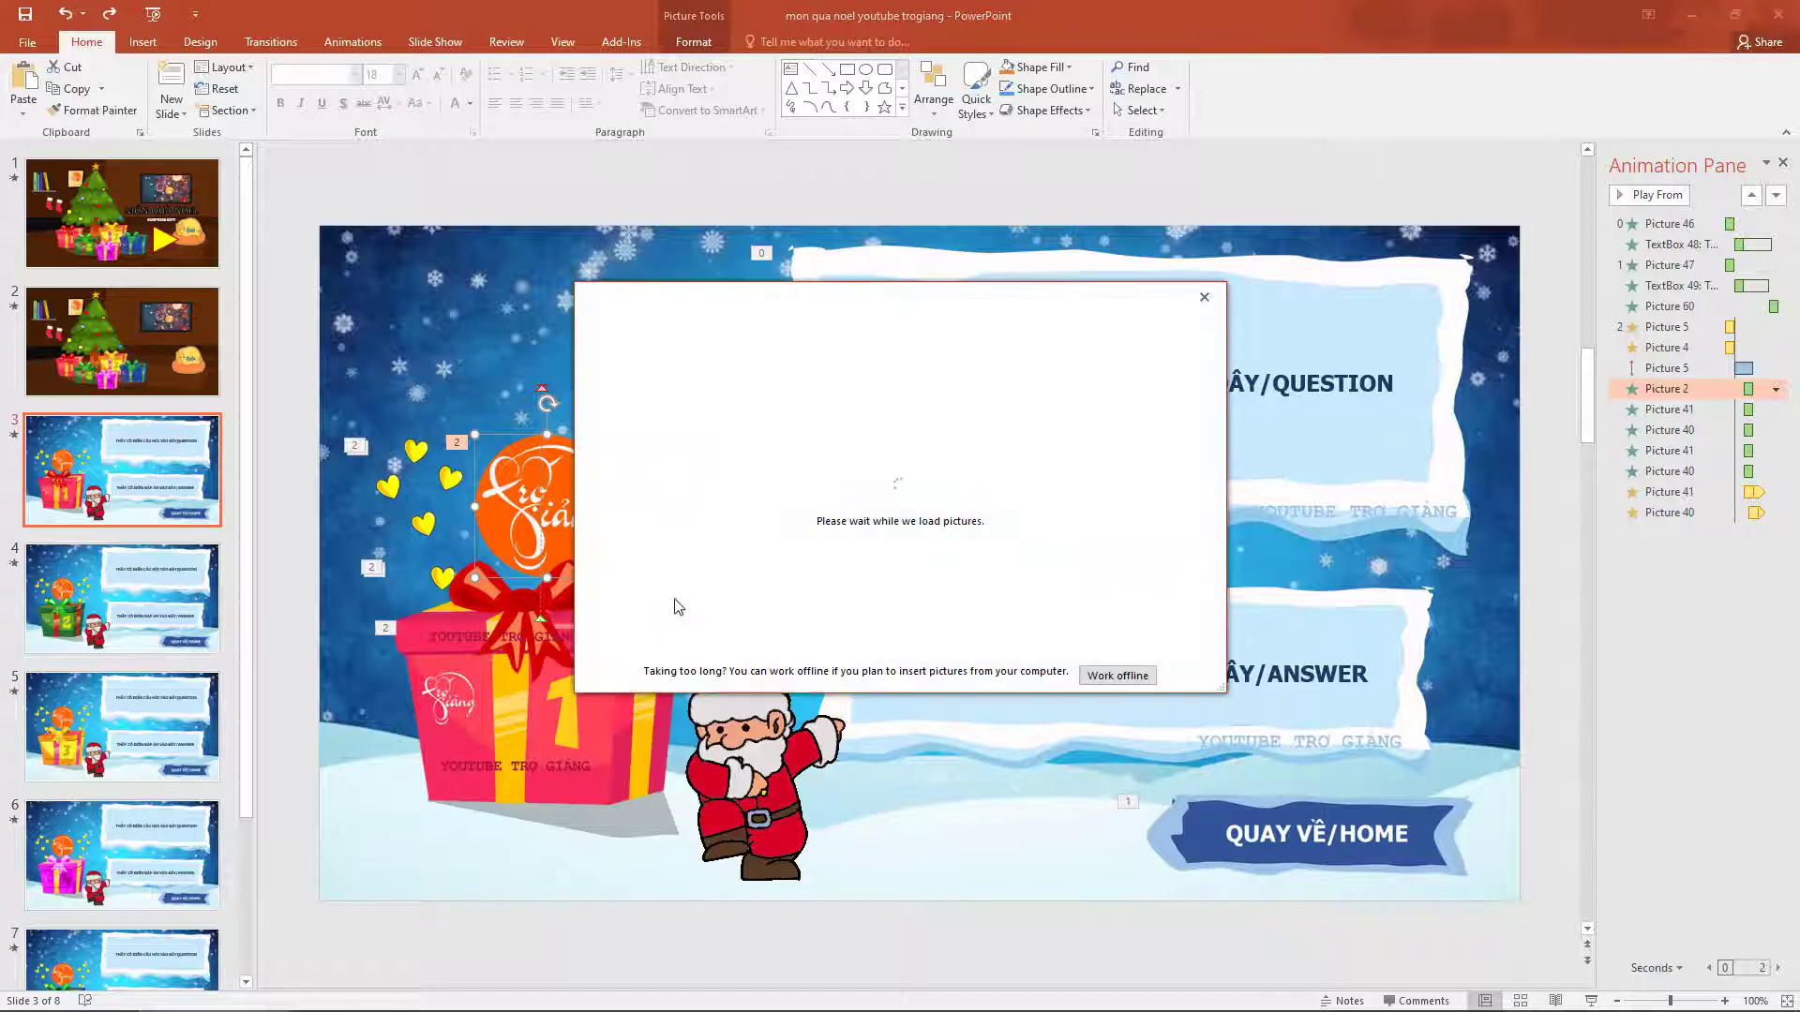
left_click(1110, 675)
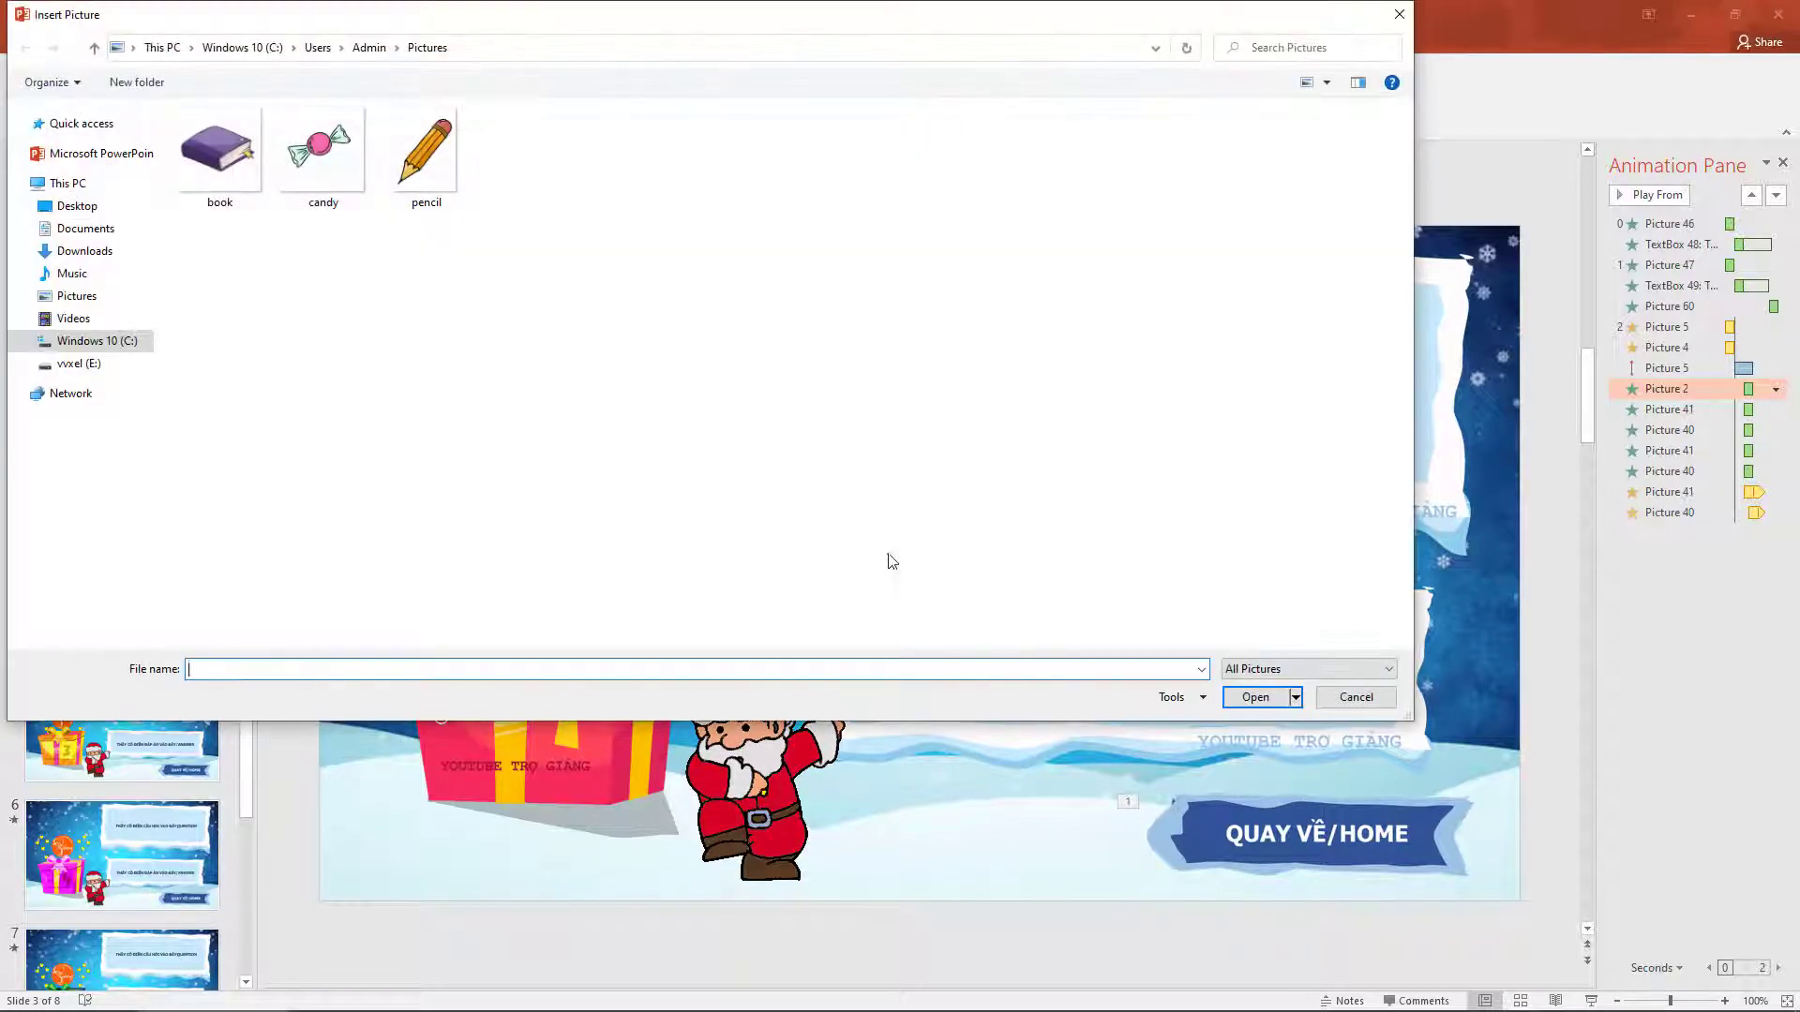
left_click(206, 156)
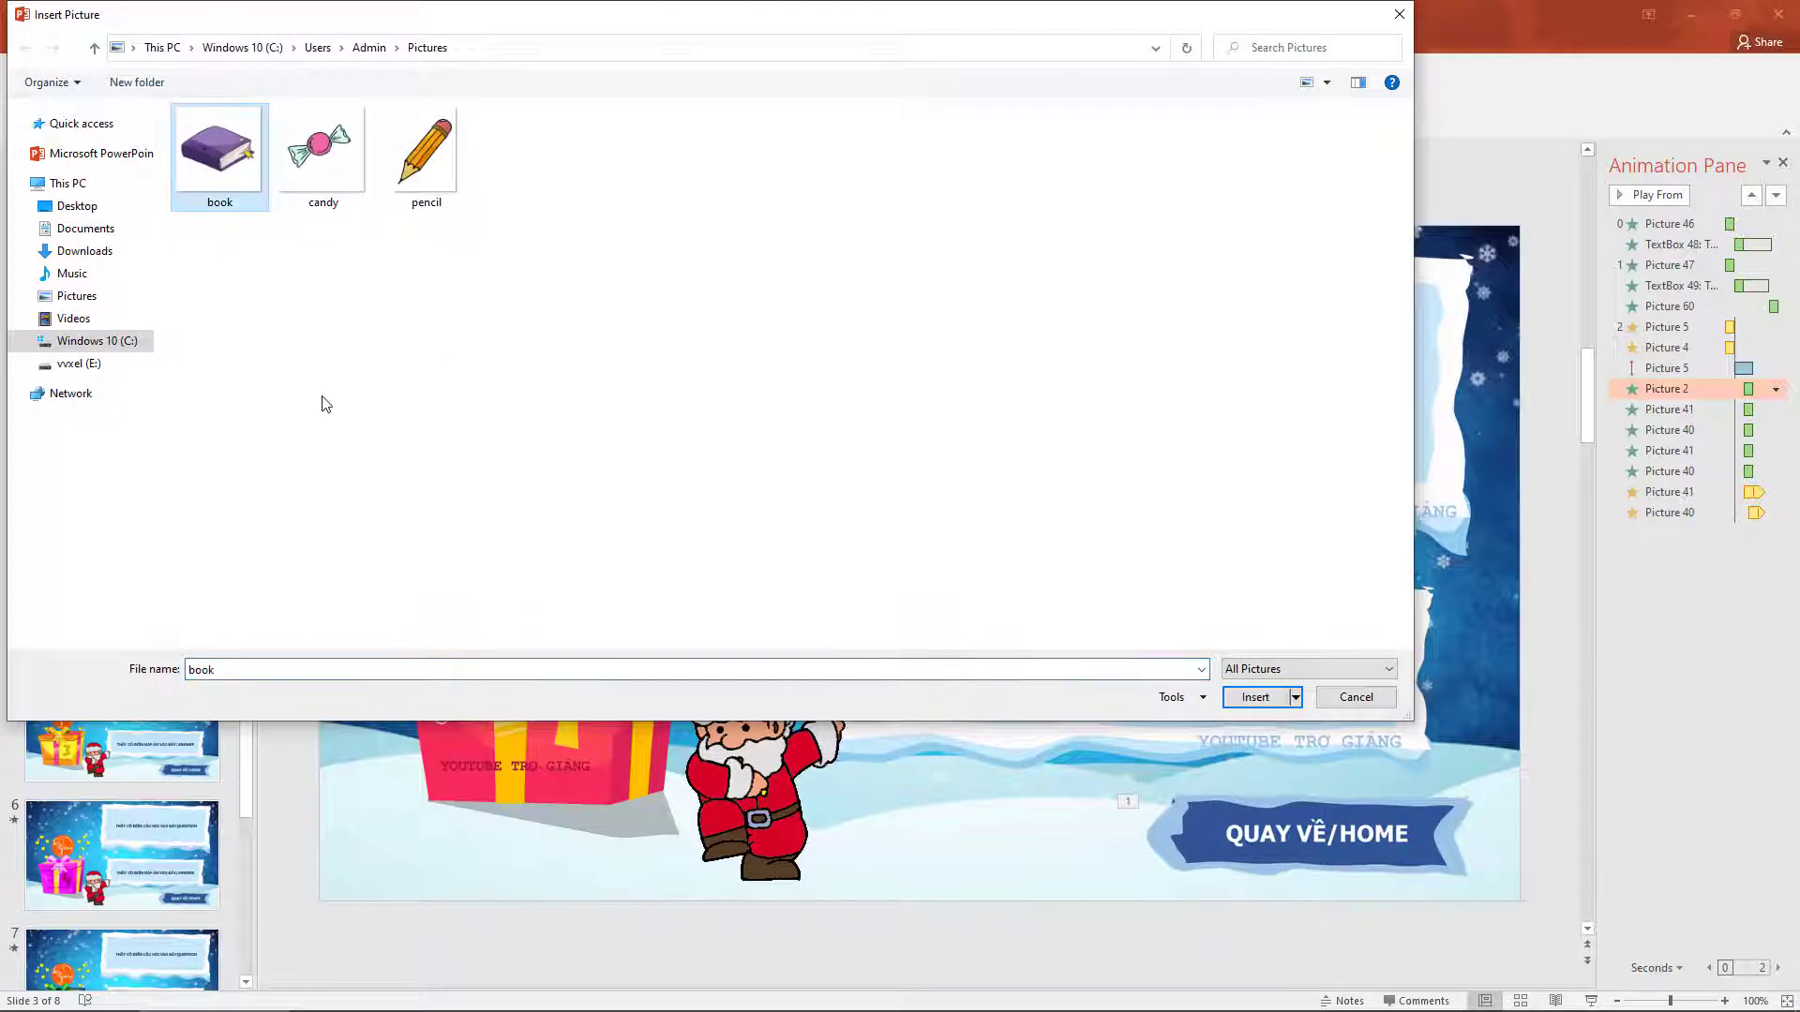
left_click(329, 176)
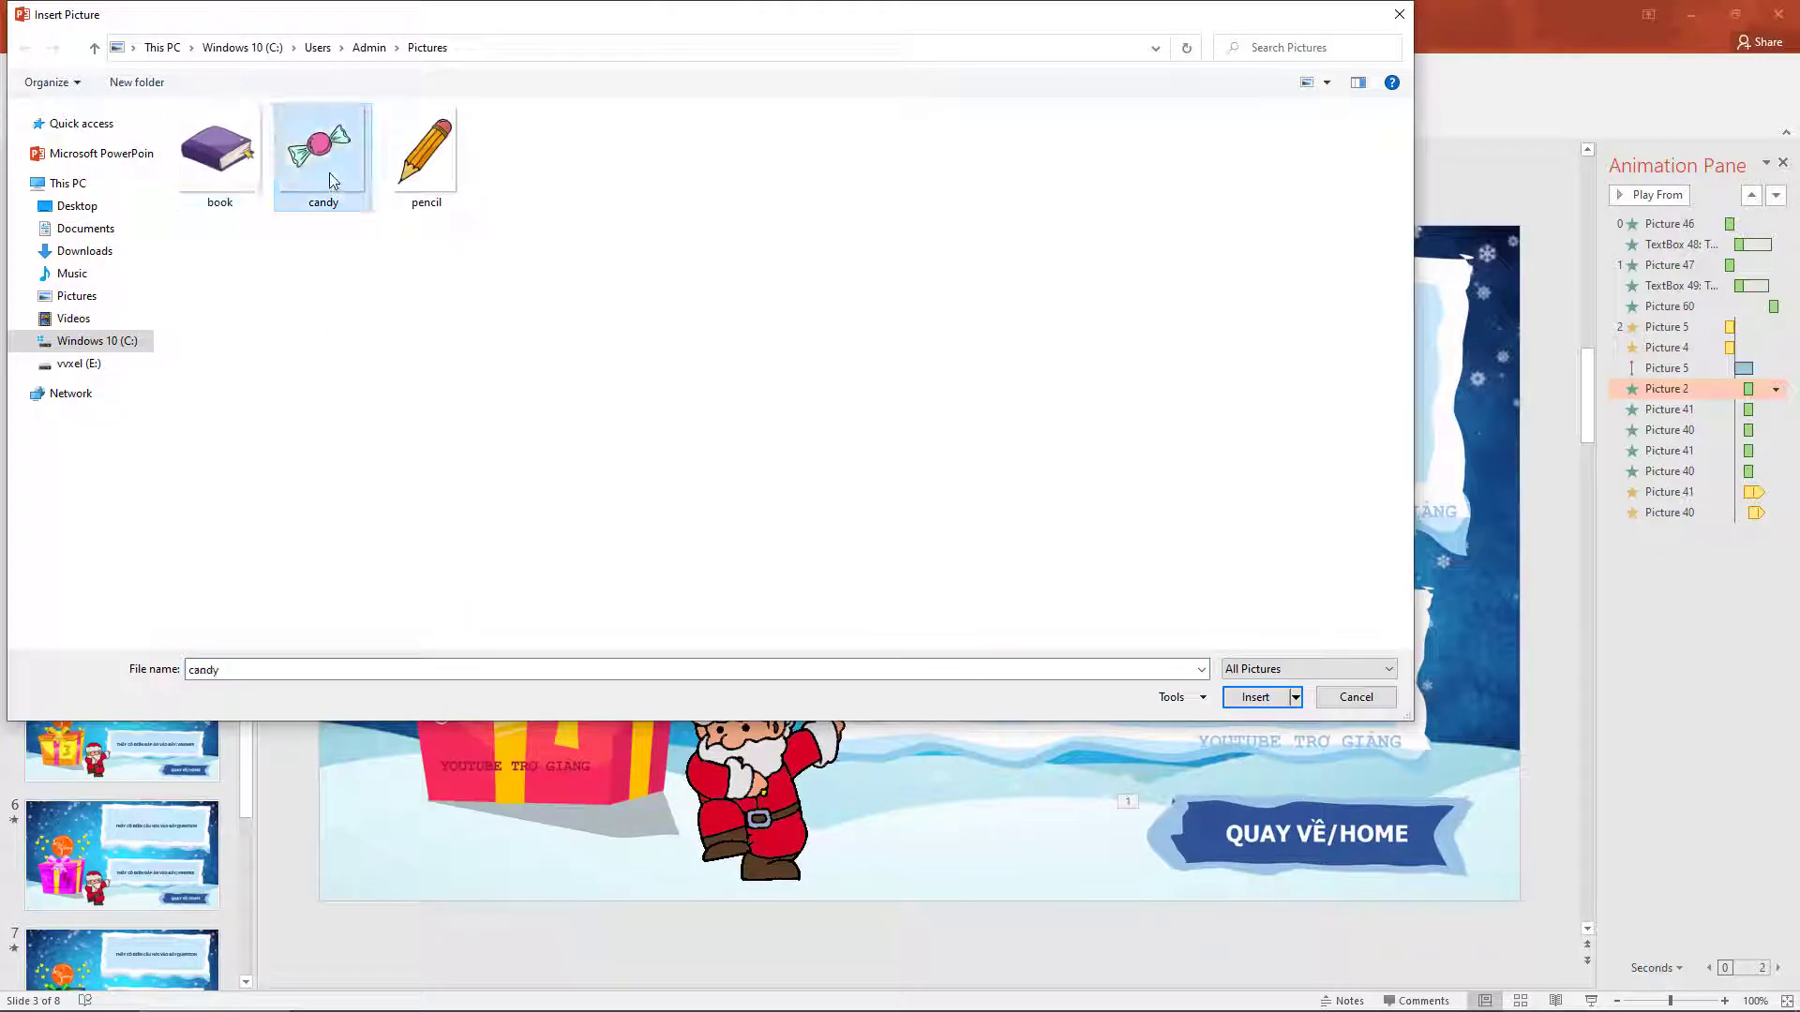
left_click(434, 156)
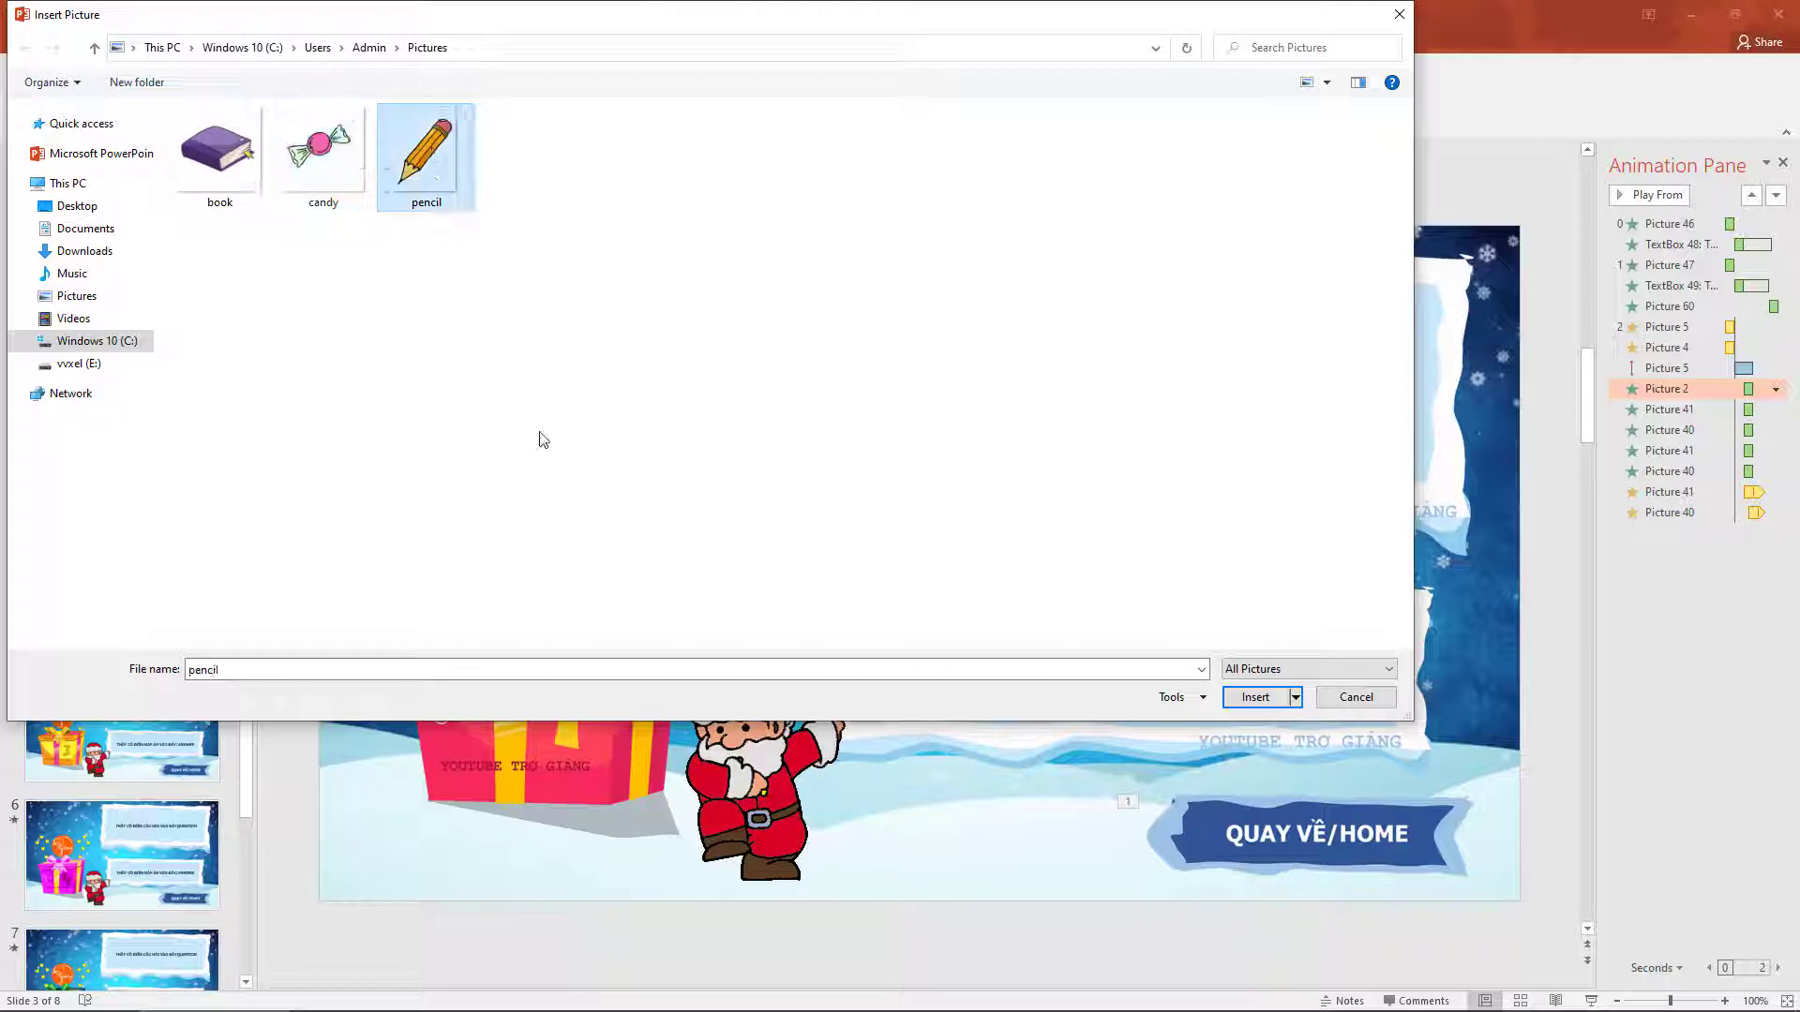
left_click(225, 162)
left_click(1230, 698)
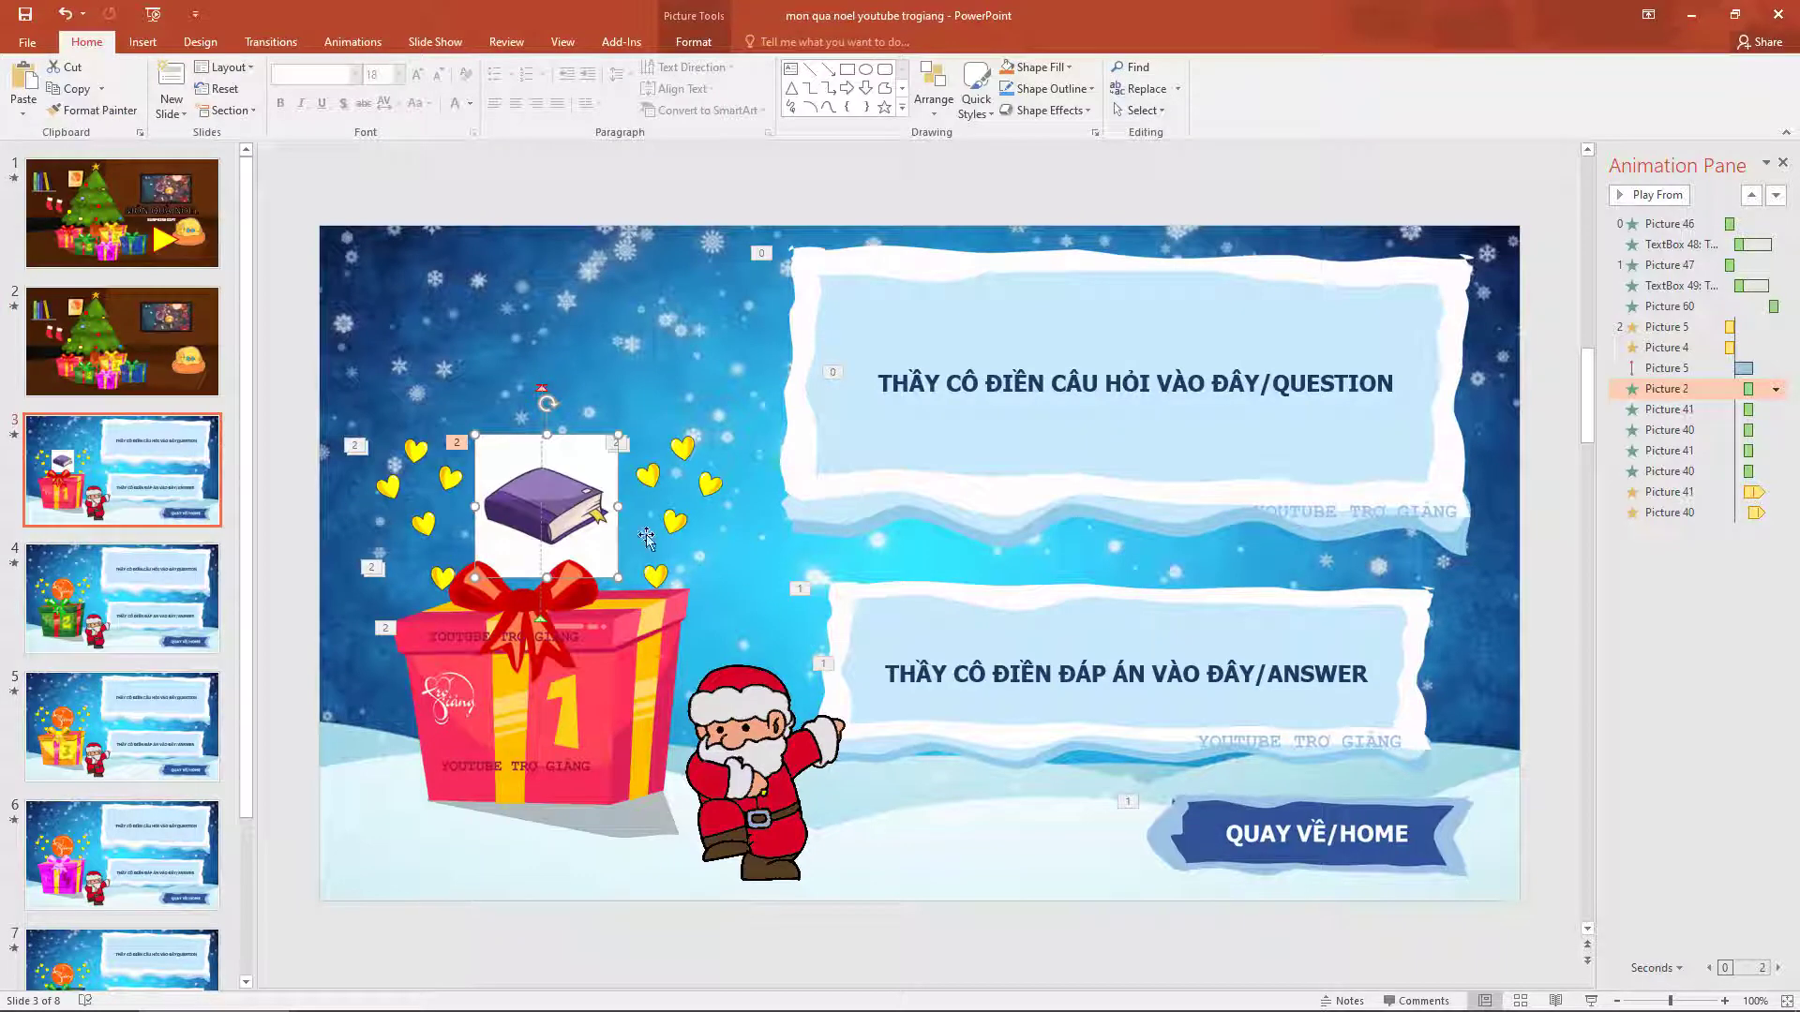
left_click(132, 606)
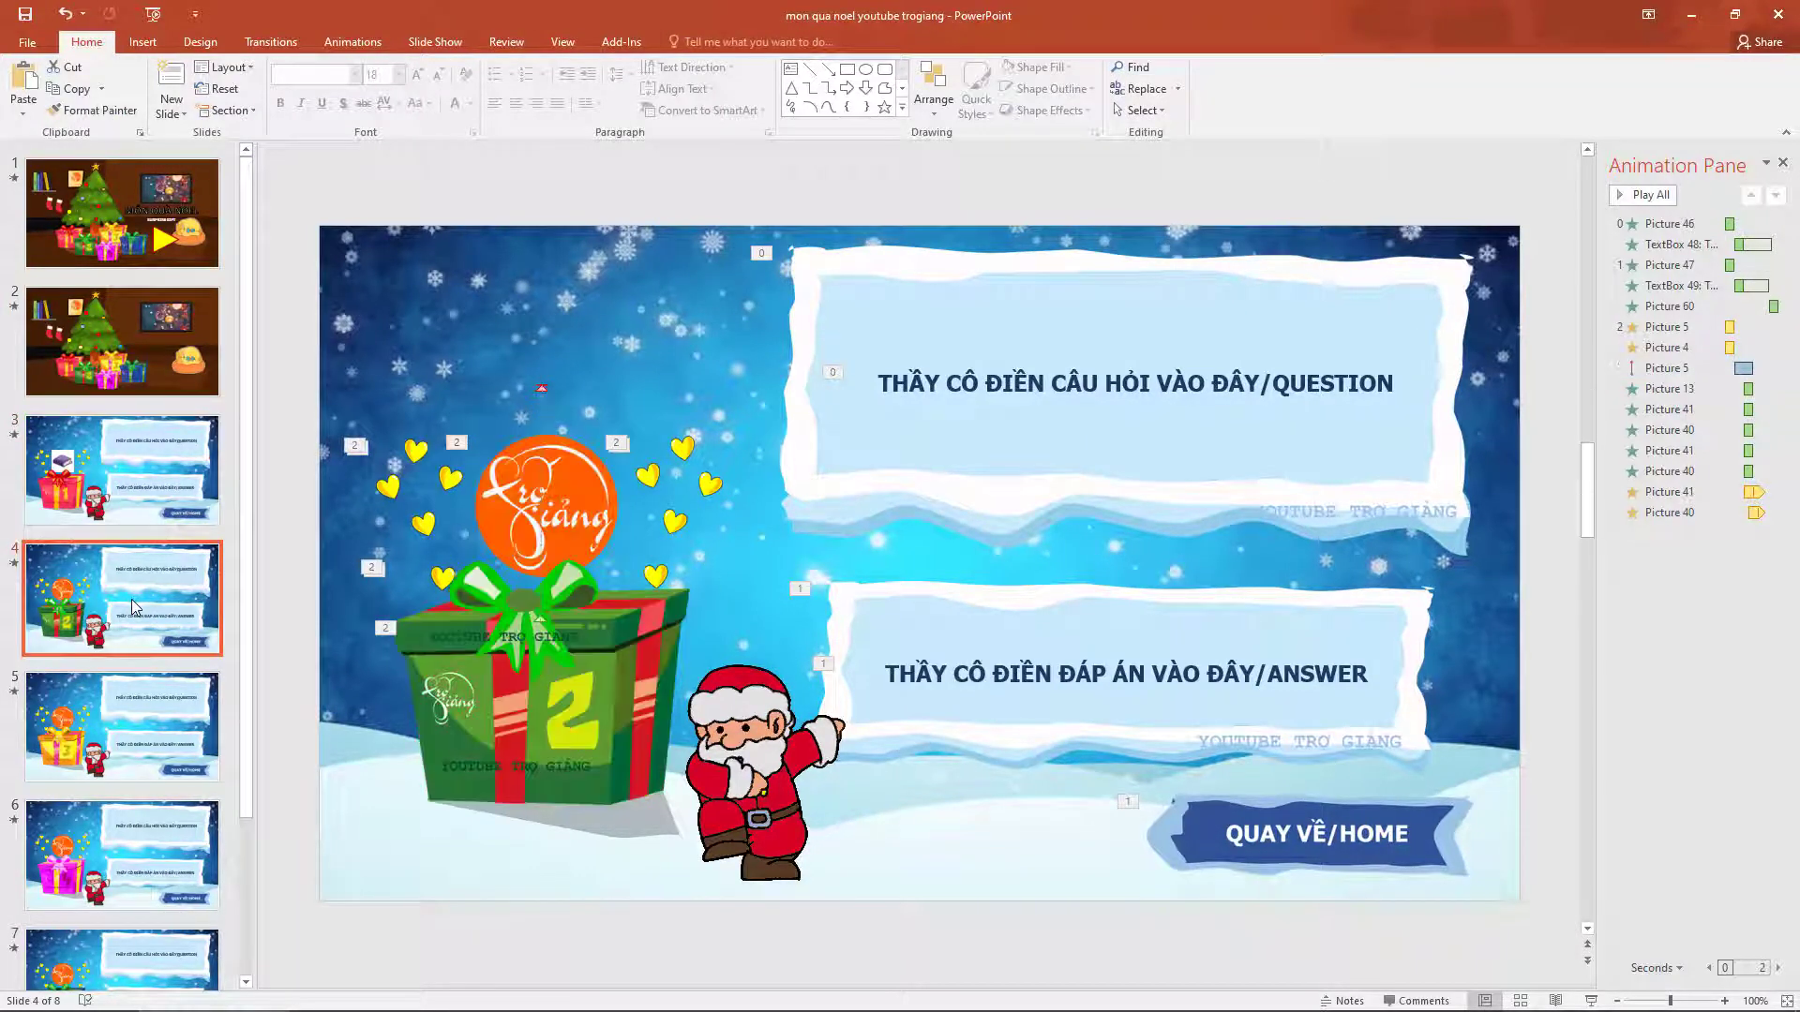
- Swap slide 4's logo above the green gift for the candy picture, then go to slide 5
right_click(562, 489)
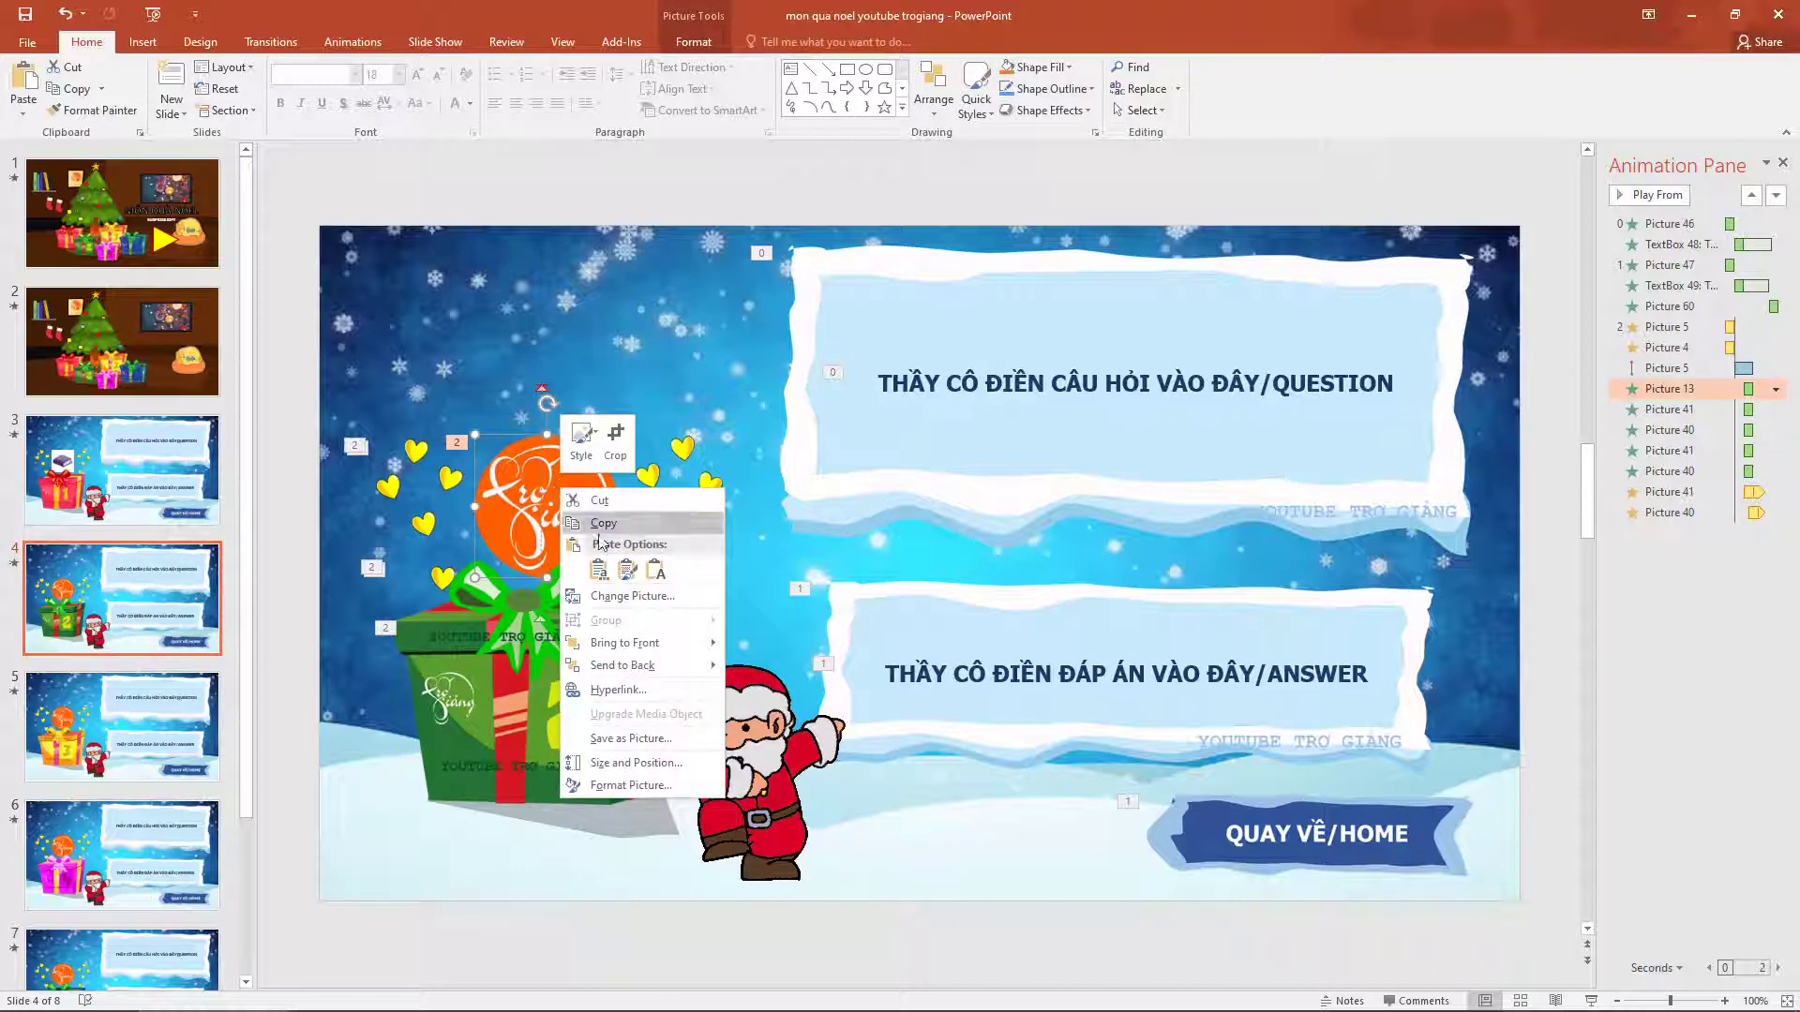
left_click(630, 596)
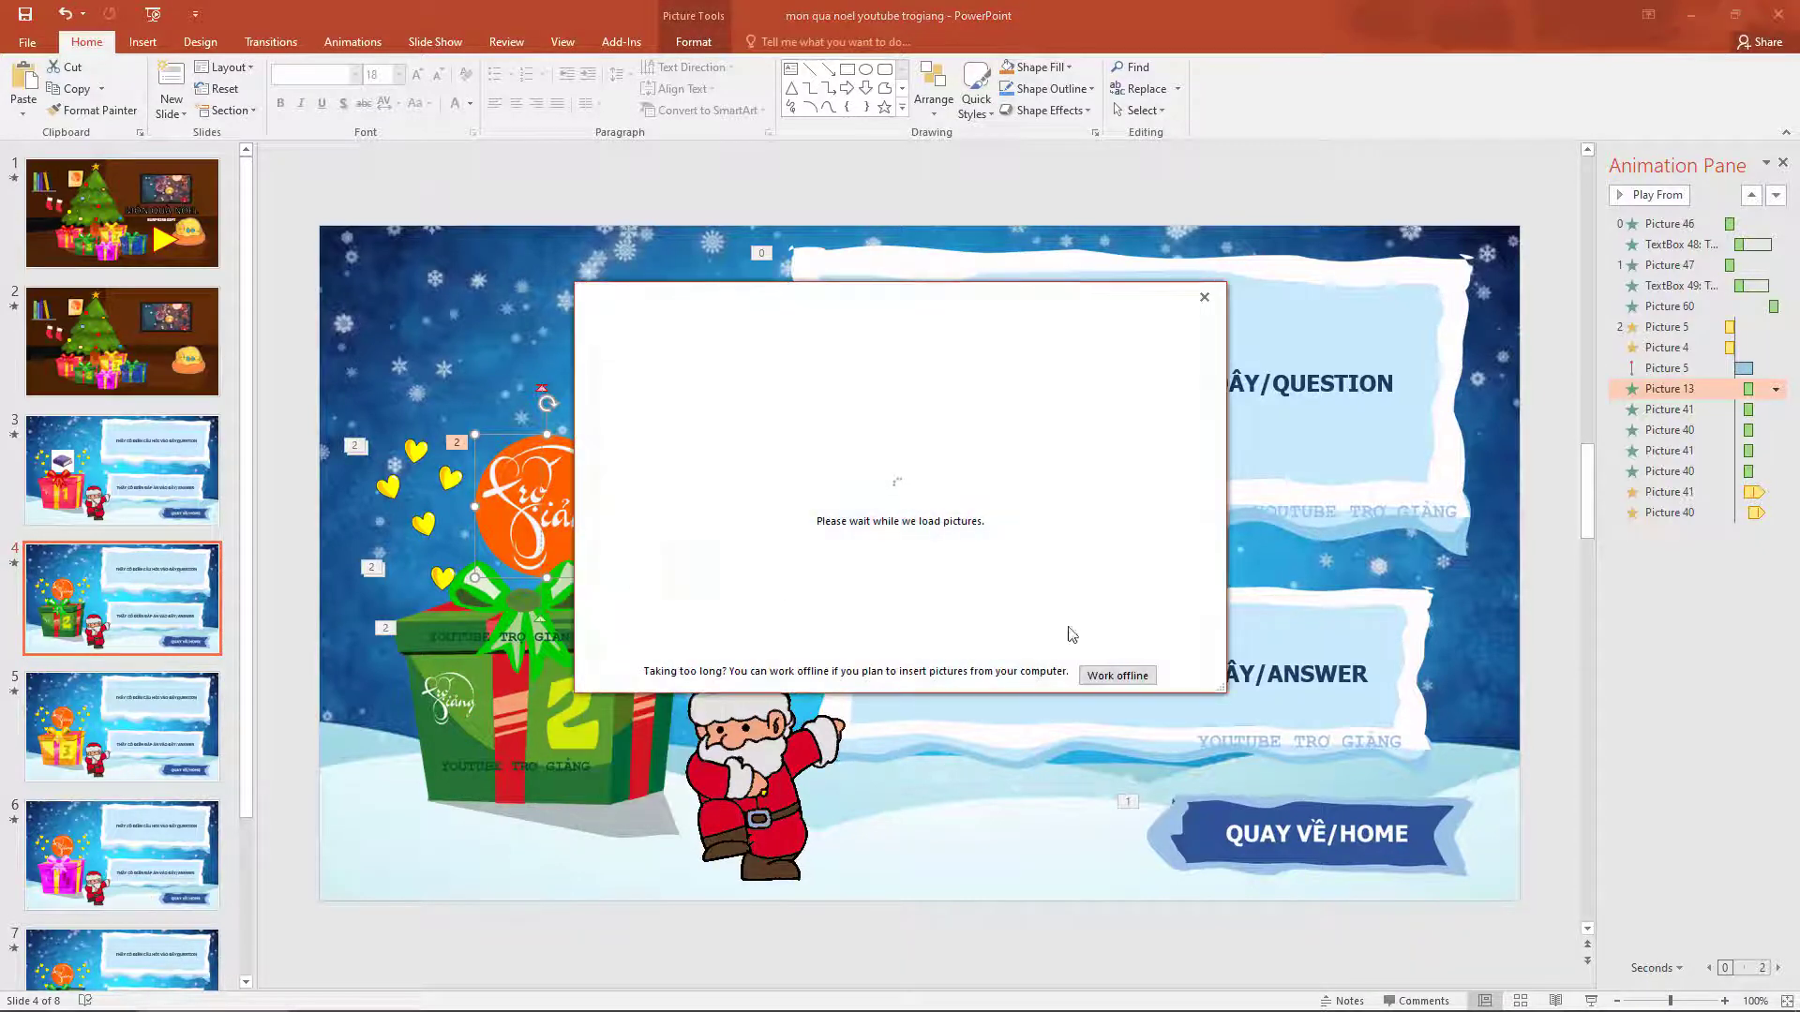
left_click(1117, 675)
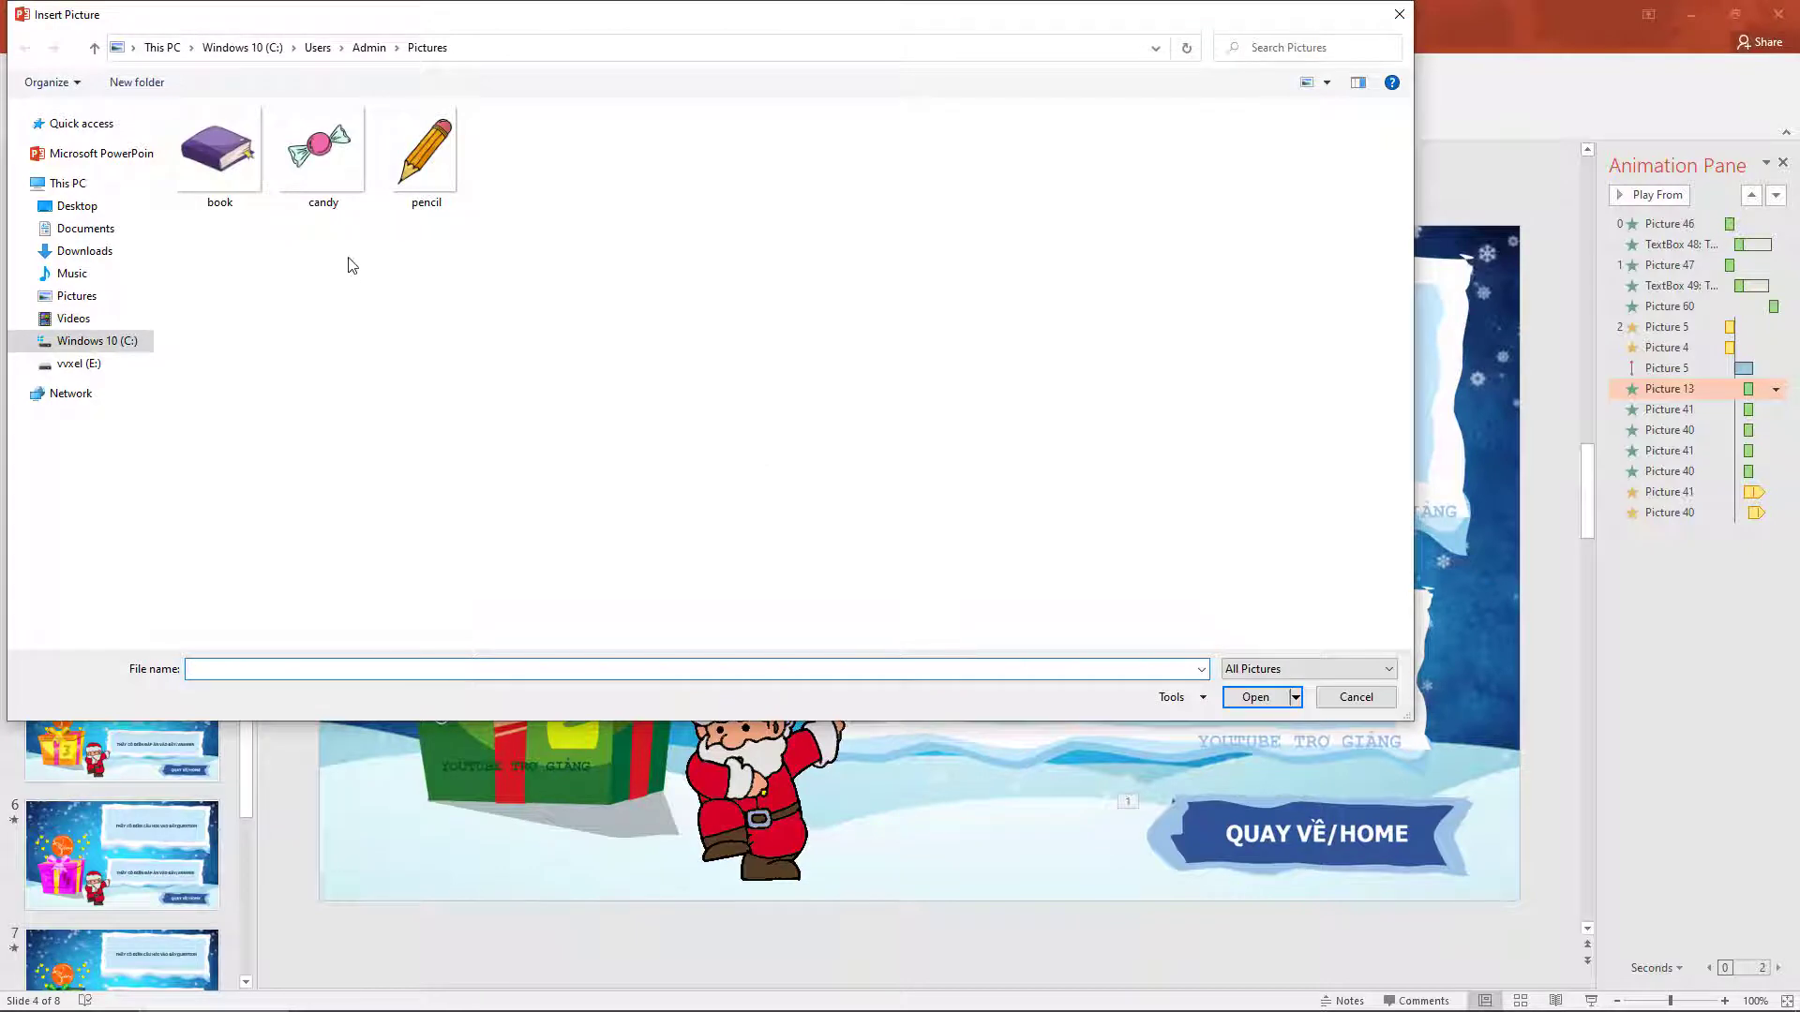
left_click(351, 161)
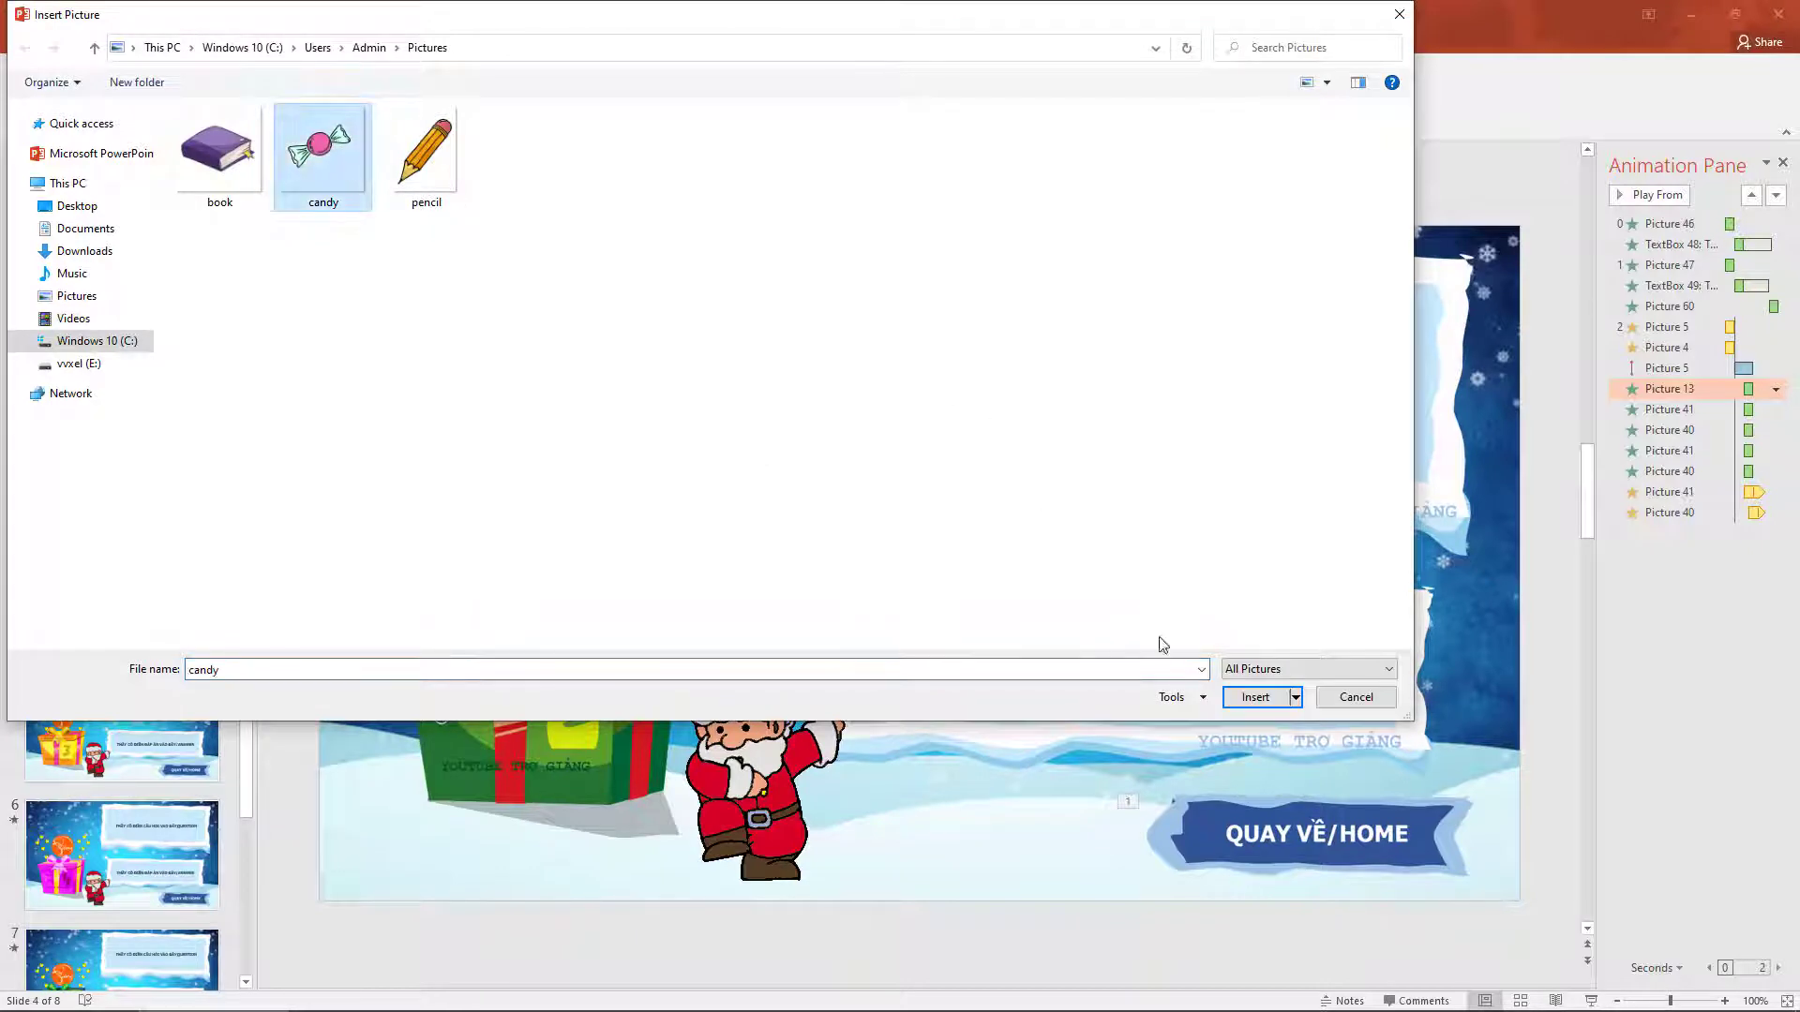
left_click(1256, 697)
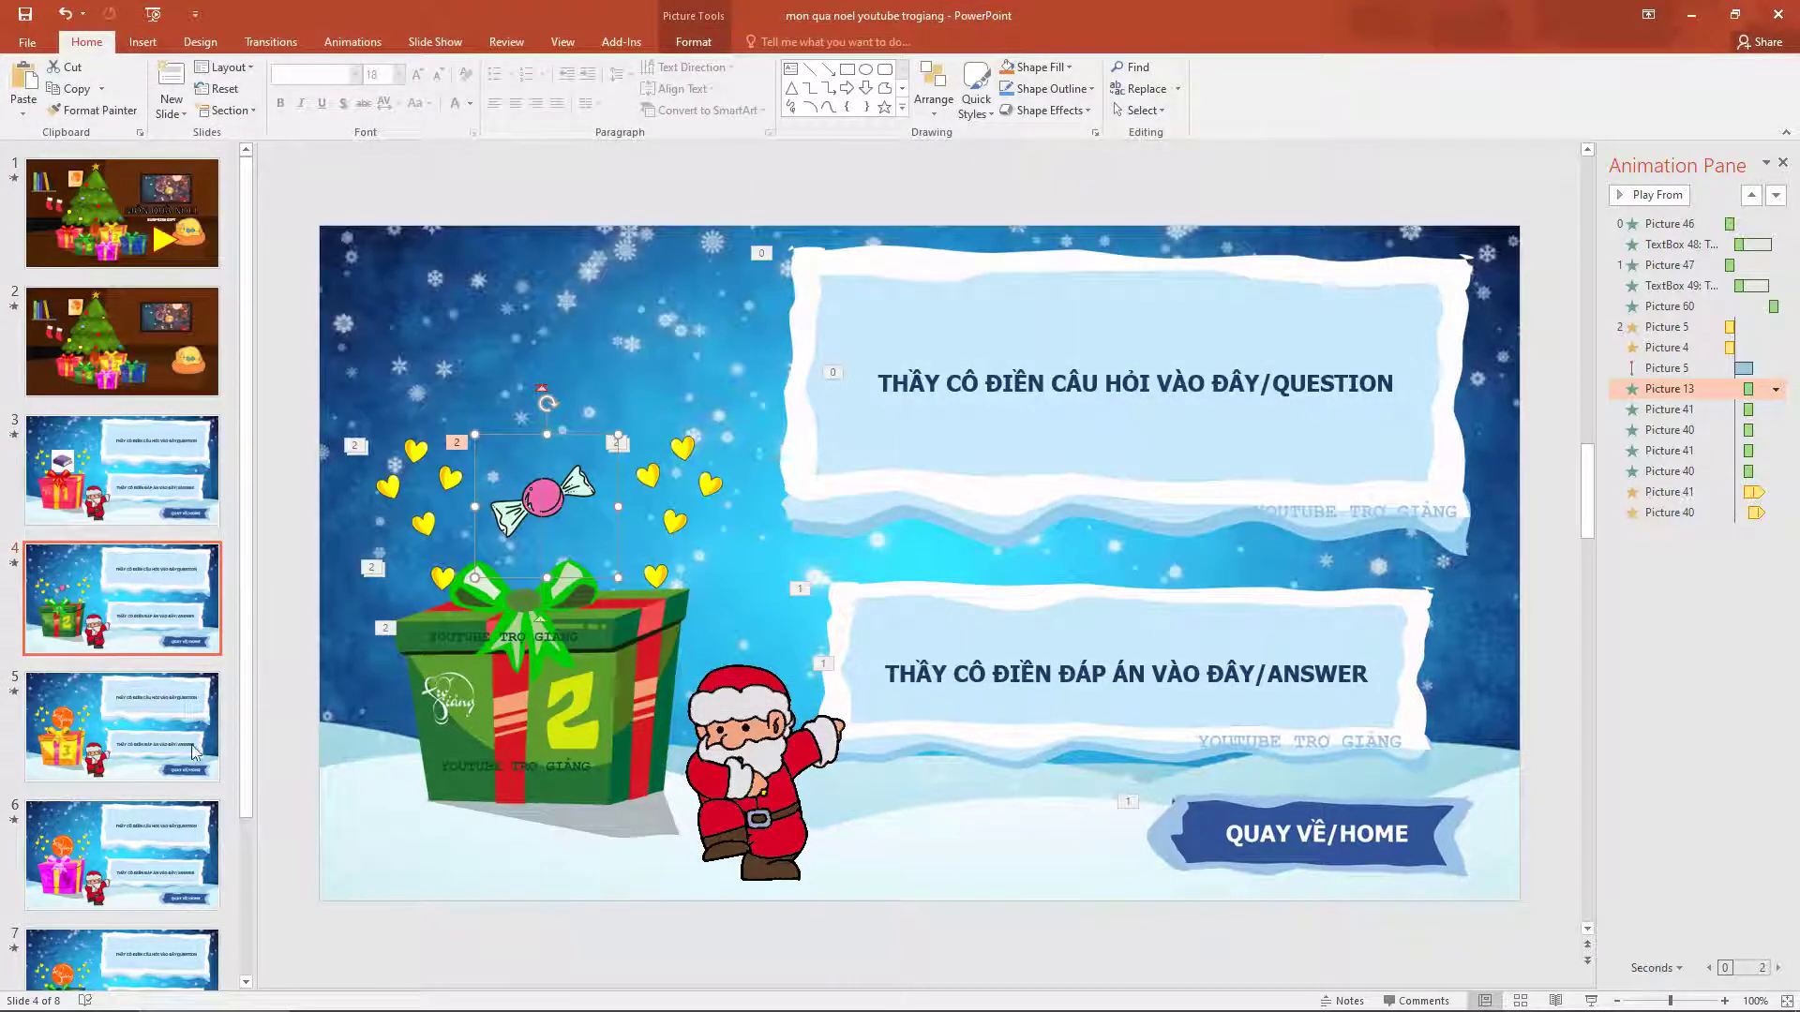
left_click(89, 764)
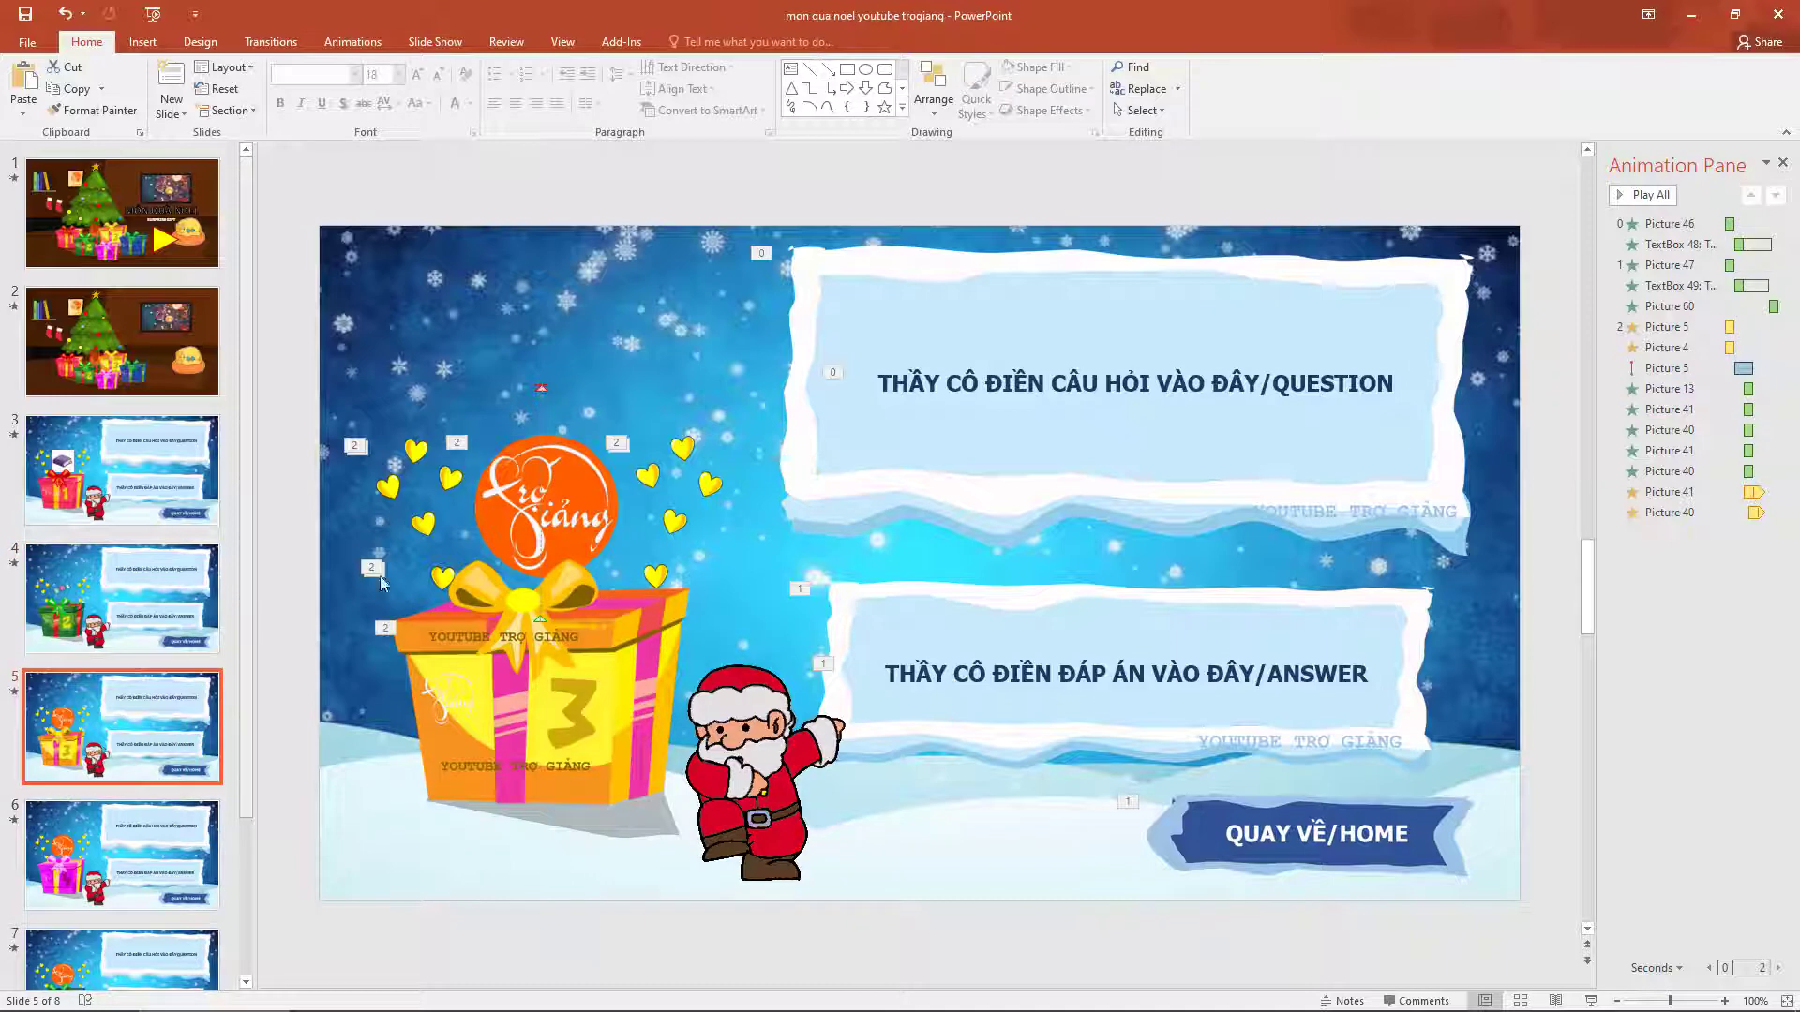
- Replace the logo above slide 5's yellow gift with the pencil picture
right_click(568, 489)
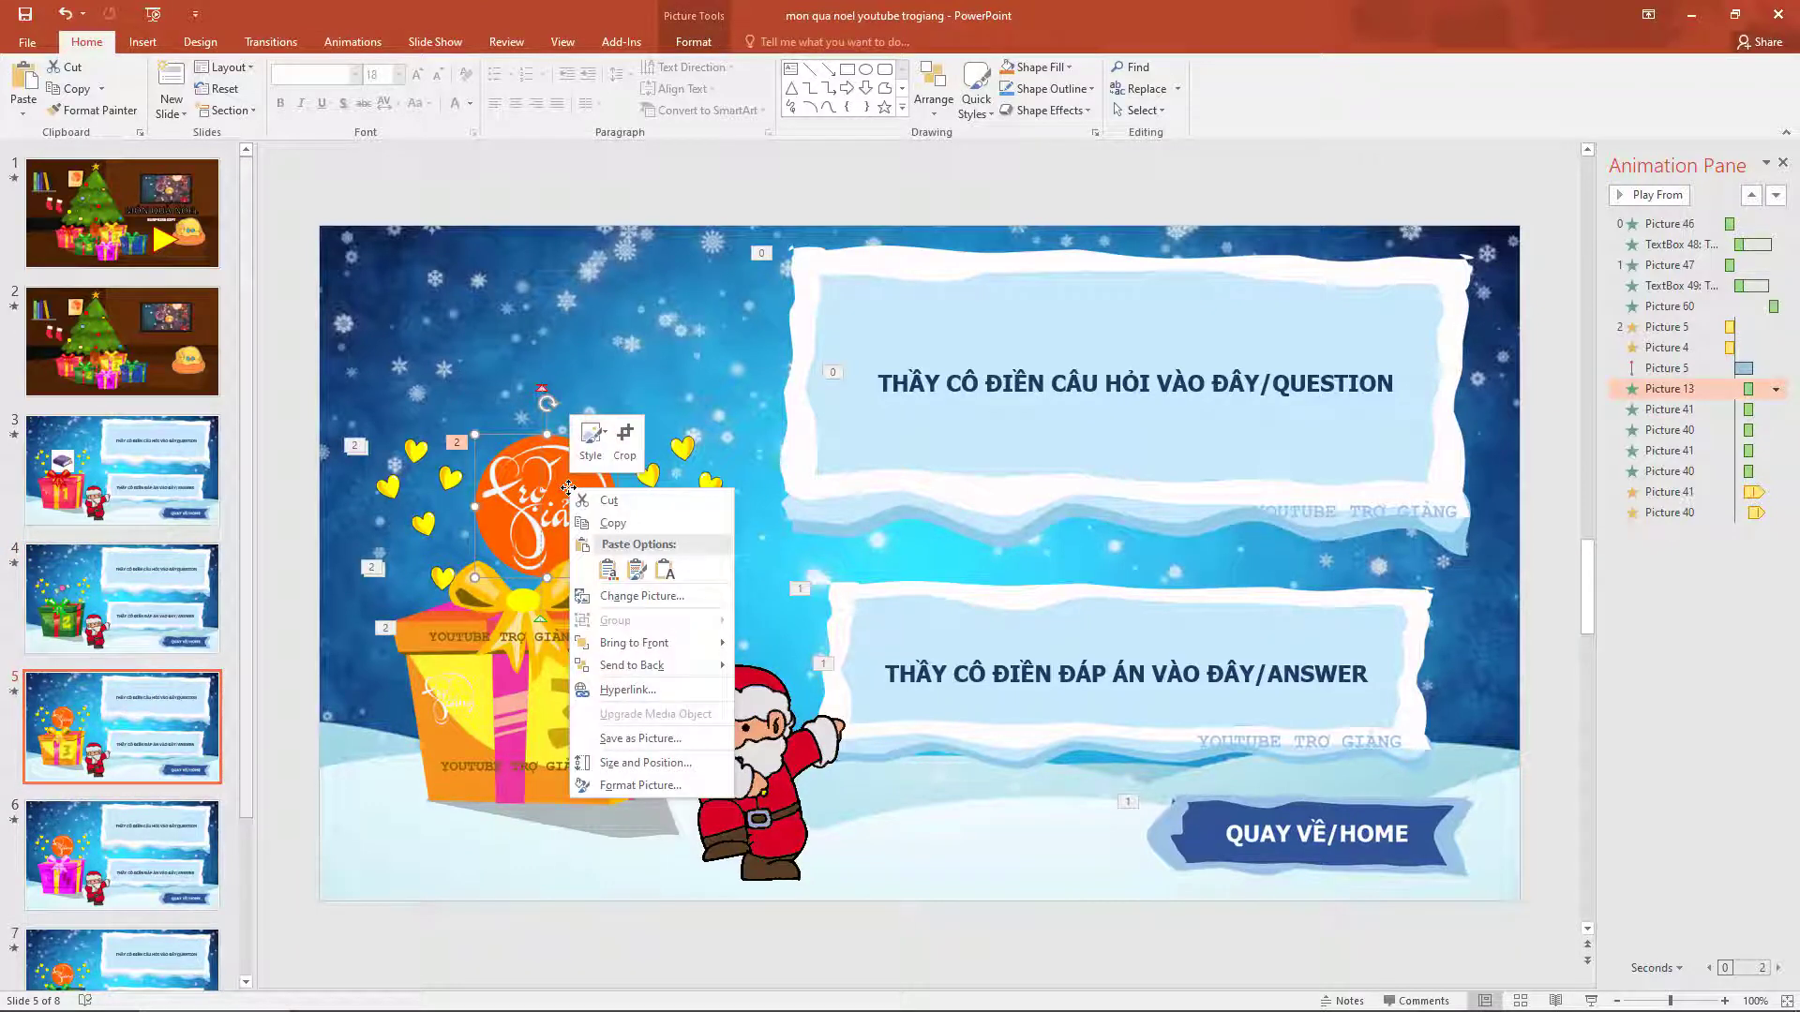
left_click(647, 596)
left_click(1118, 674)
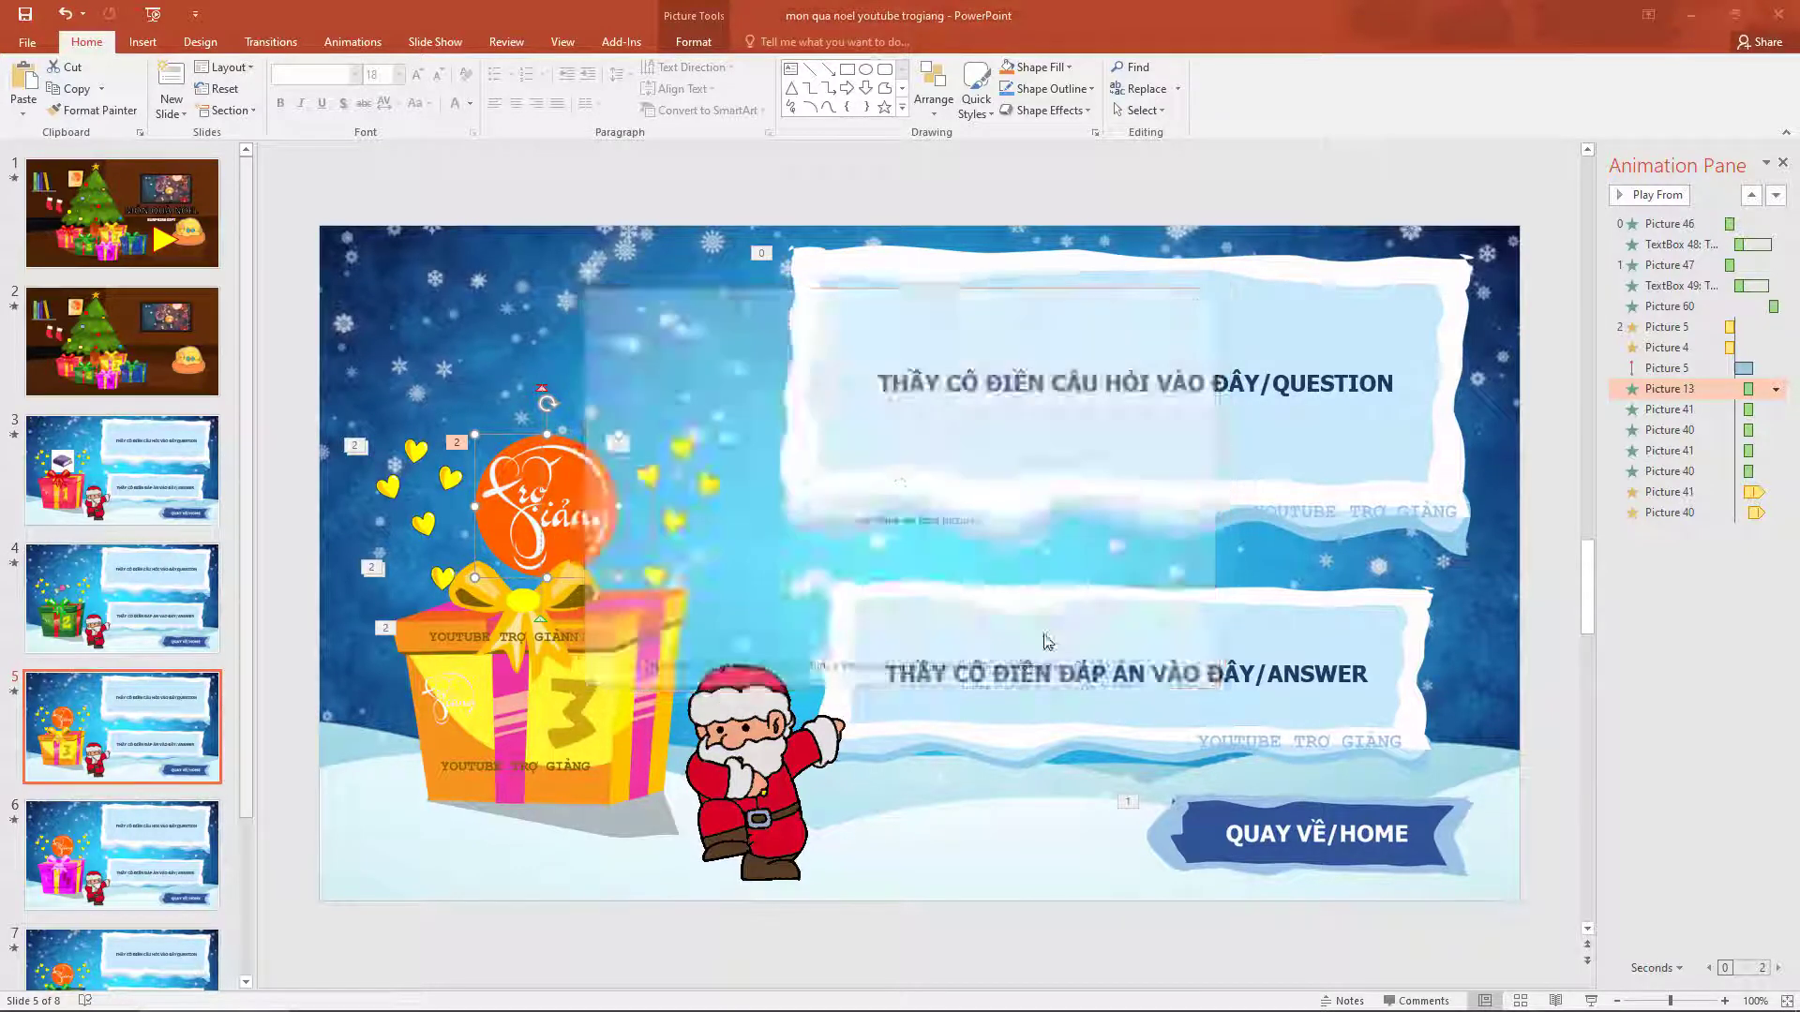
left_click(440, 168)
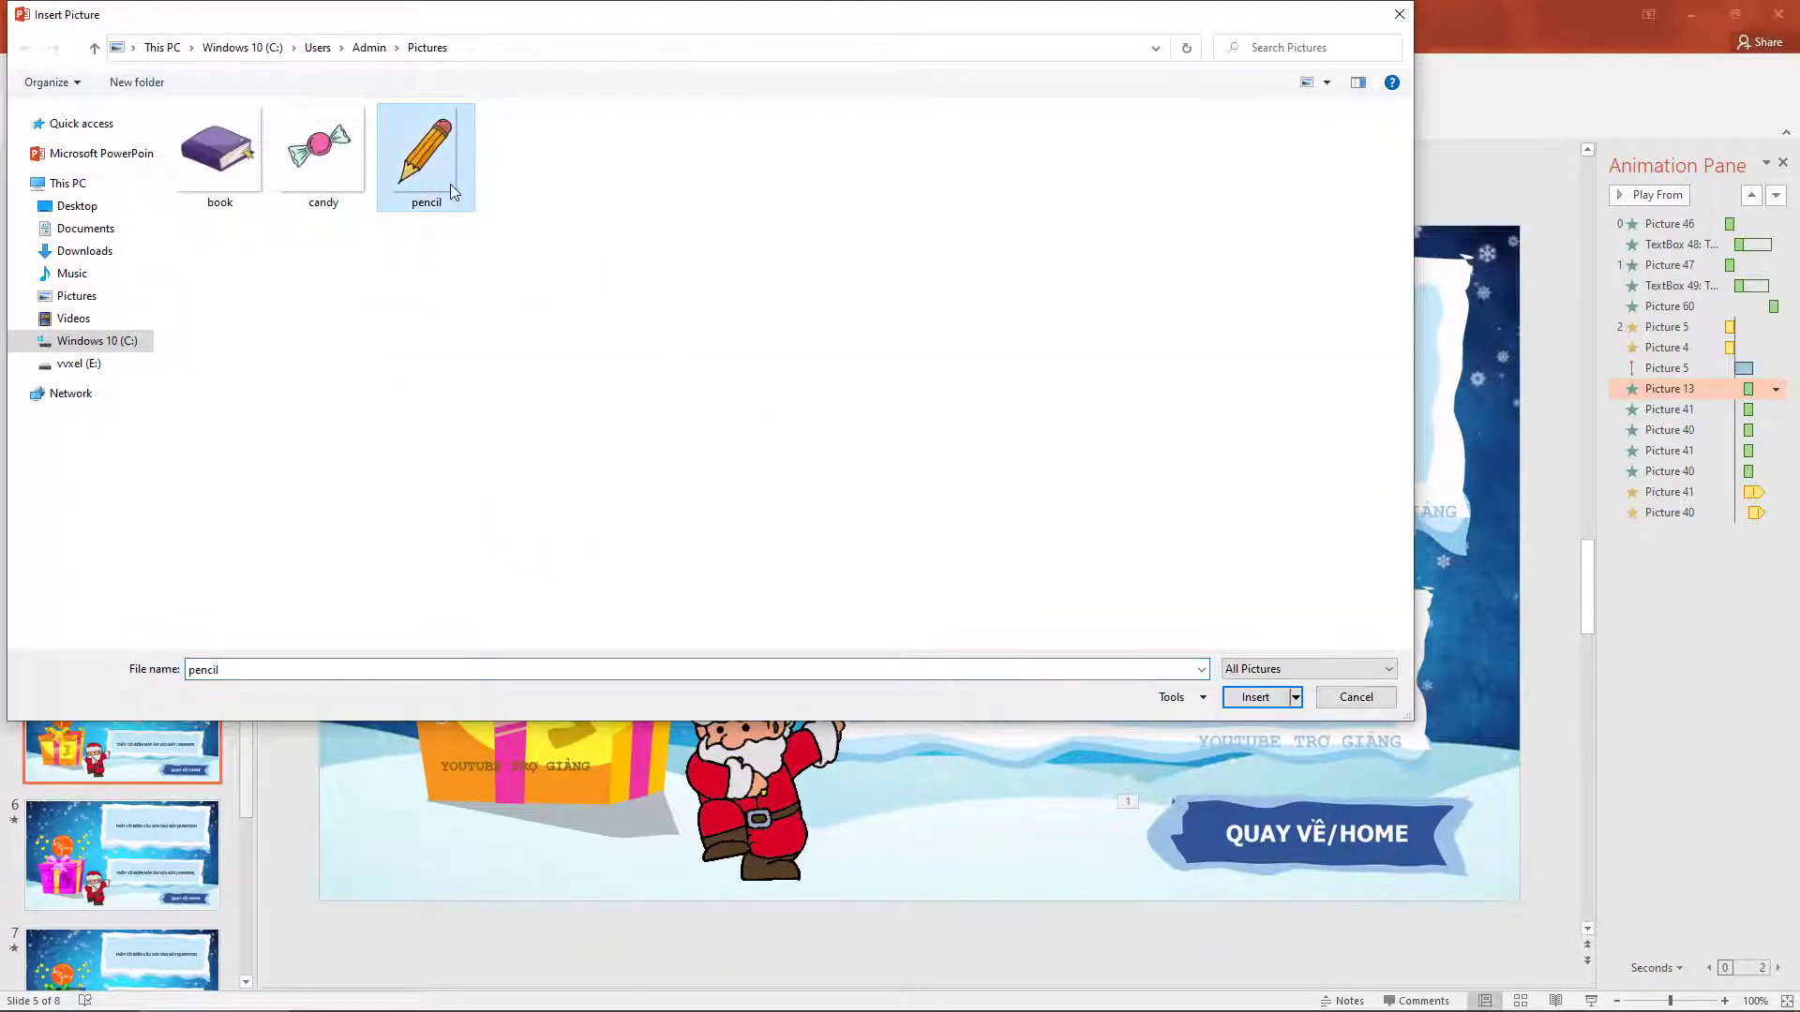
left_click(1255, 696)
- Compare the new pictures on slides 3, 4 and 5, ending back on slide 3
left_click(140, 511)
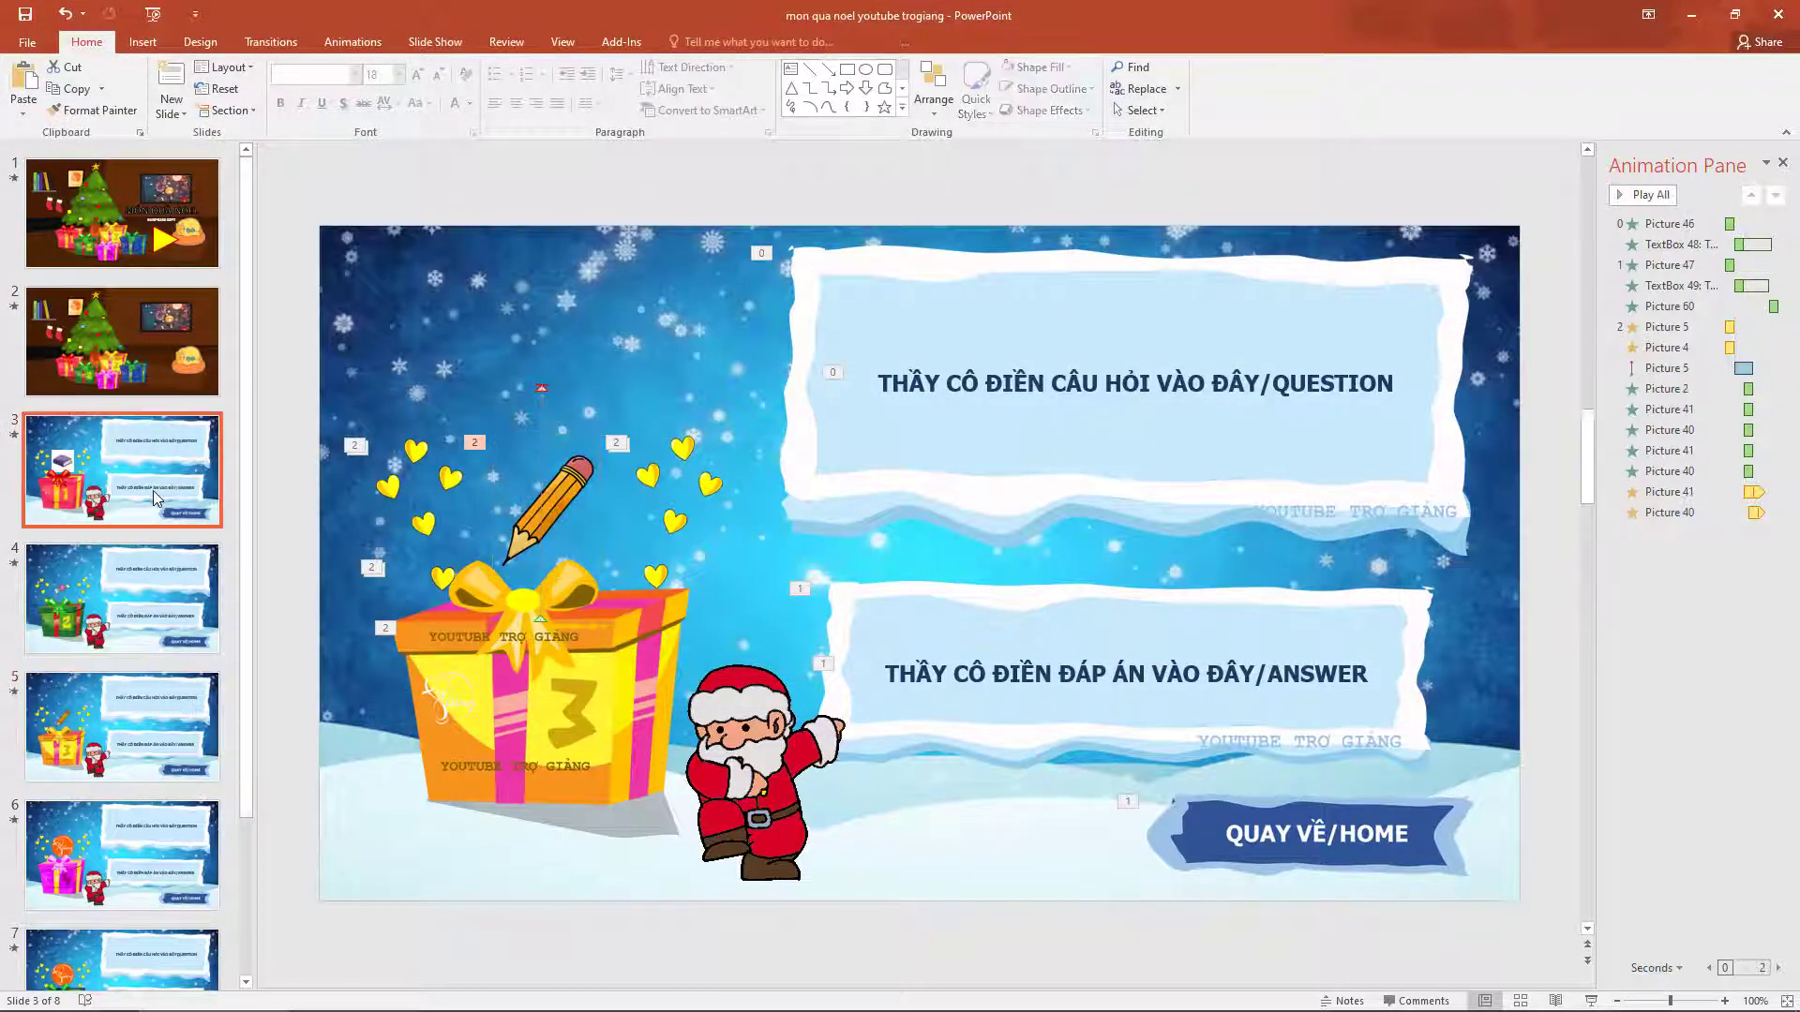
left_click(147, 579)
left_click(122, 722)
left_click(121, 469)
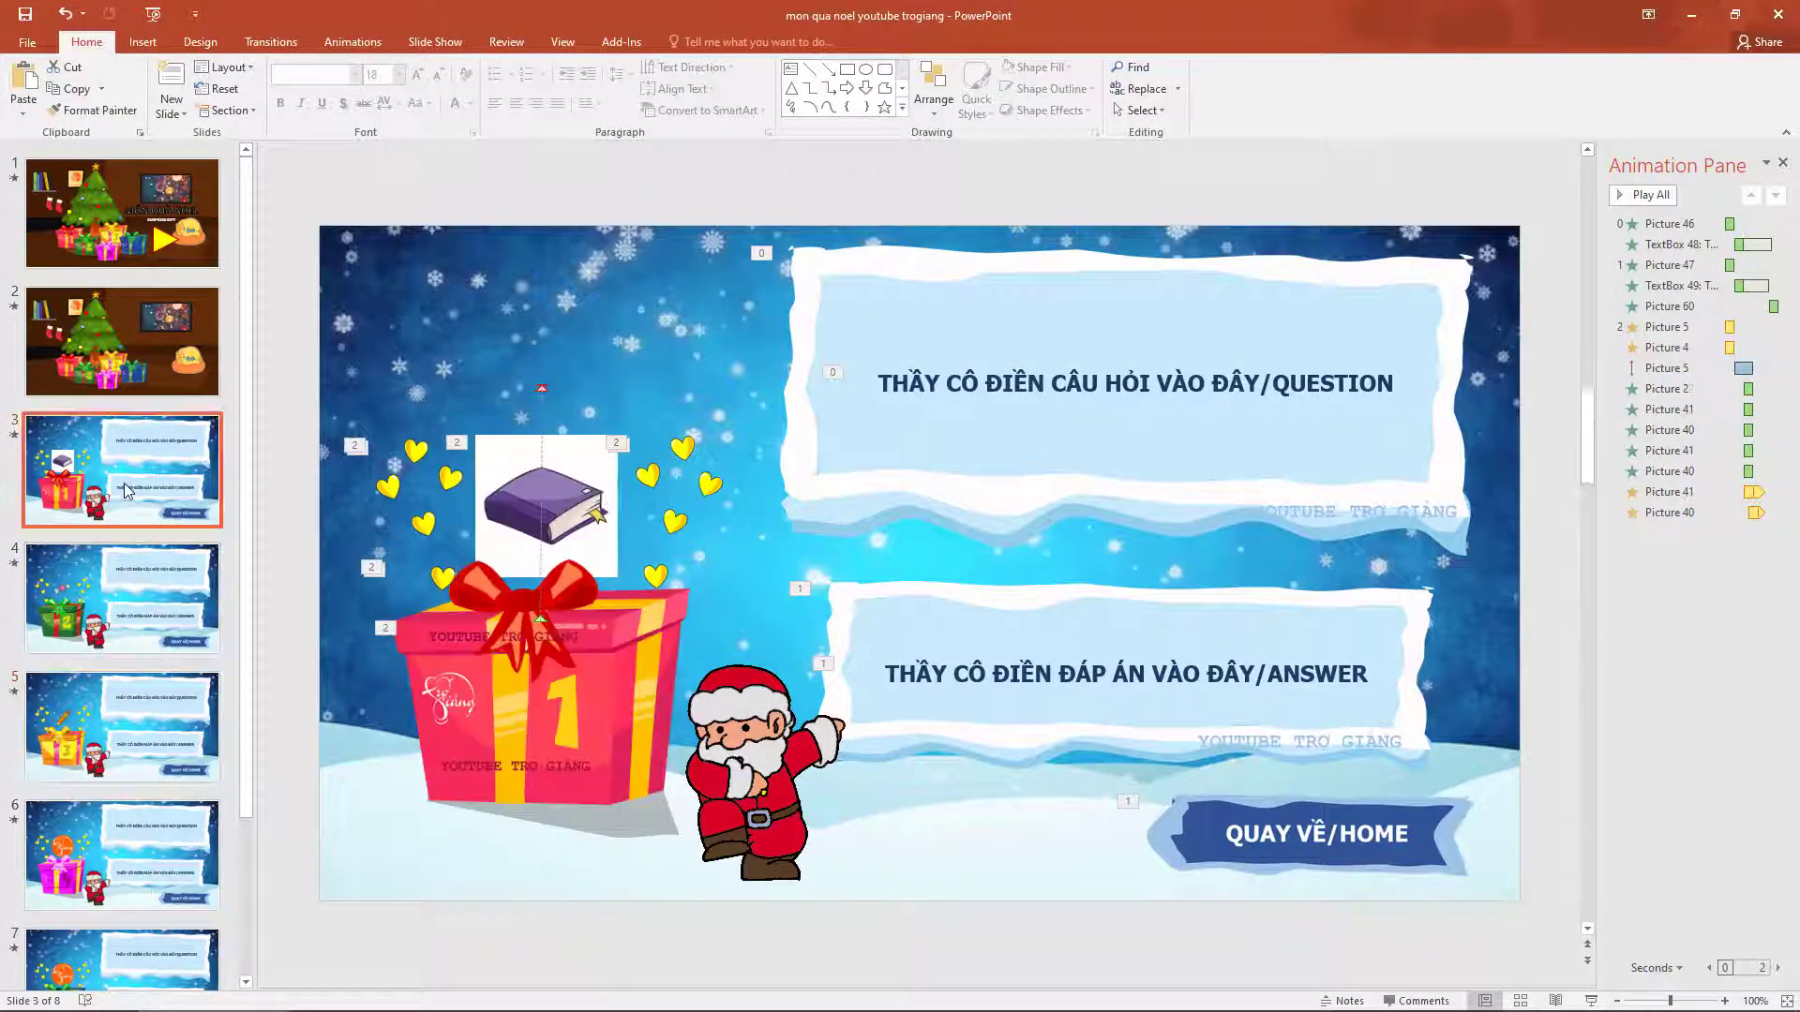
- Run the slide show from slide 3, showing gift 1's answer box and the book reveal
left_click(1591, 1002)
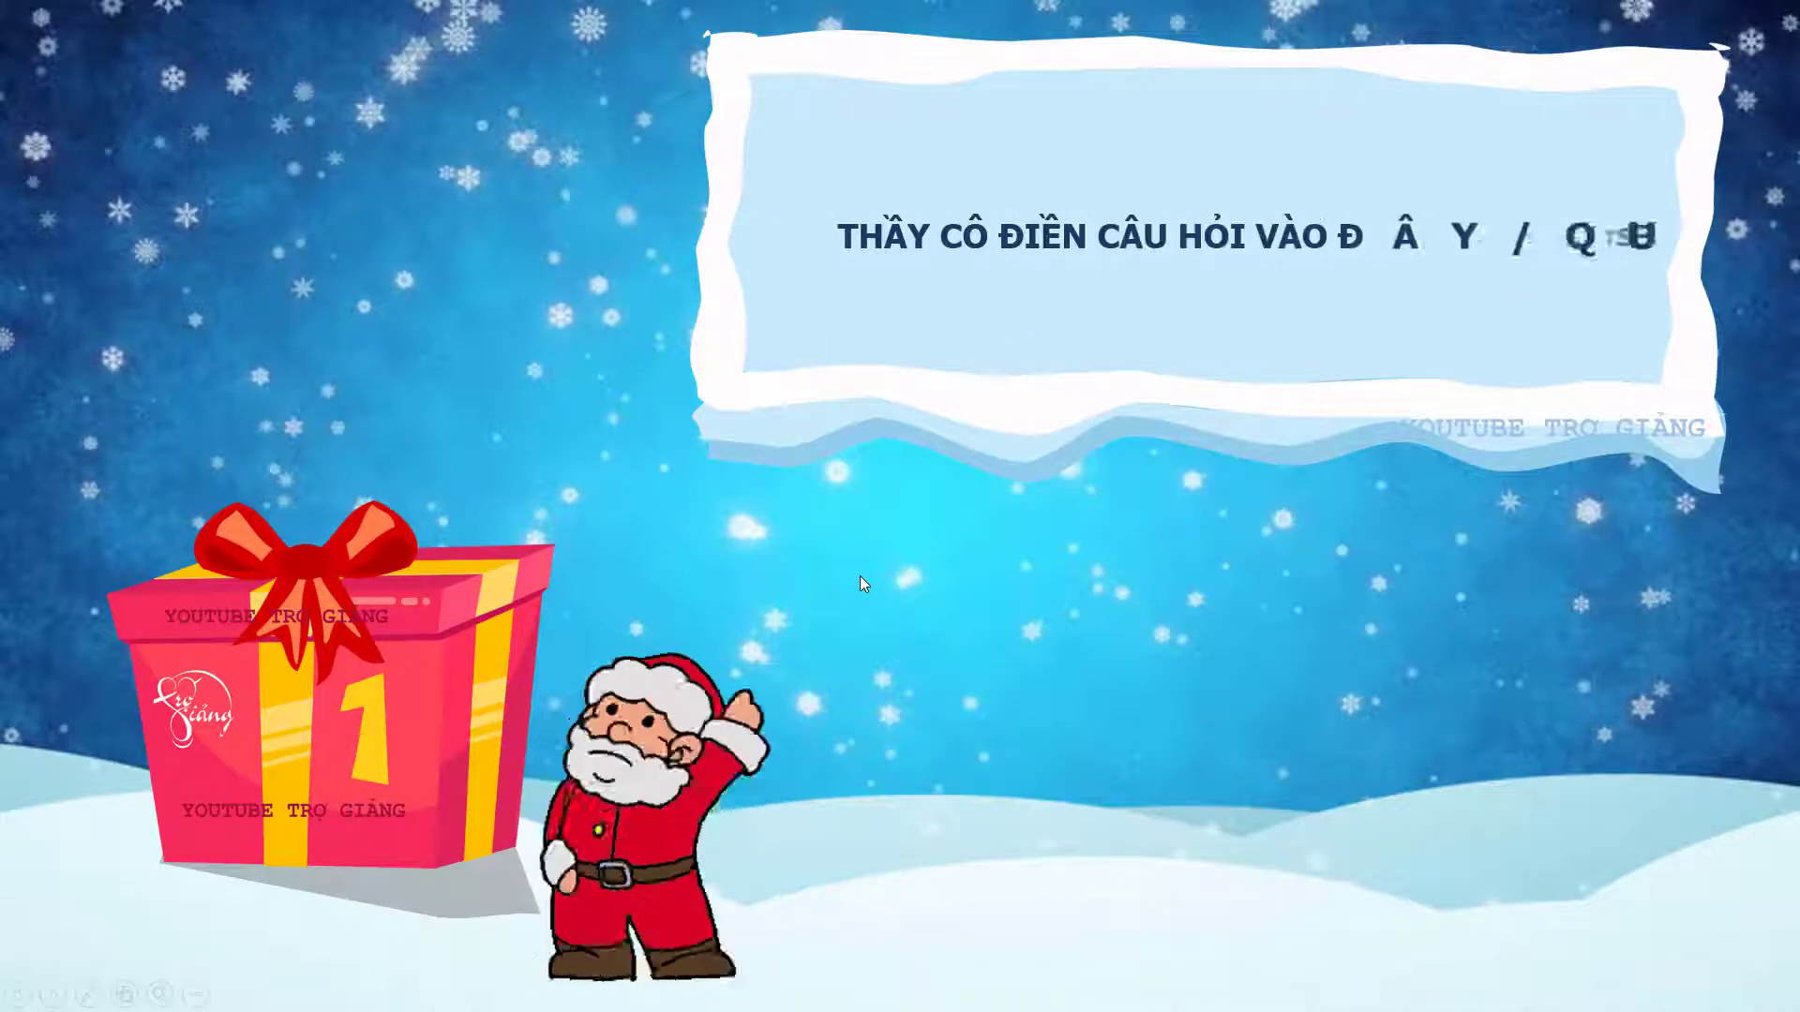
left_click(809, 589)
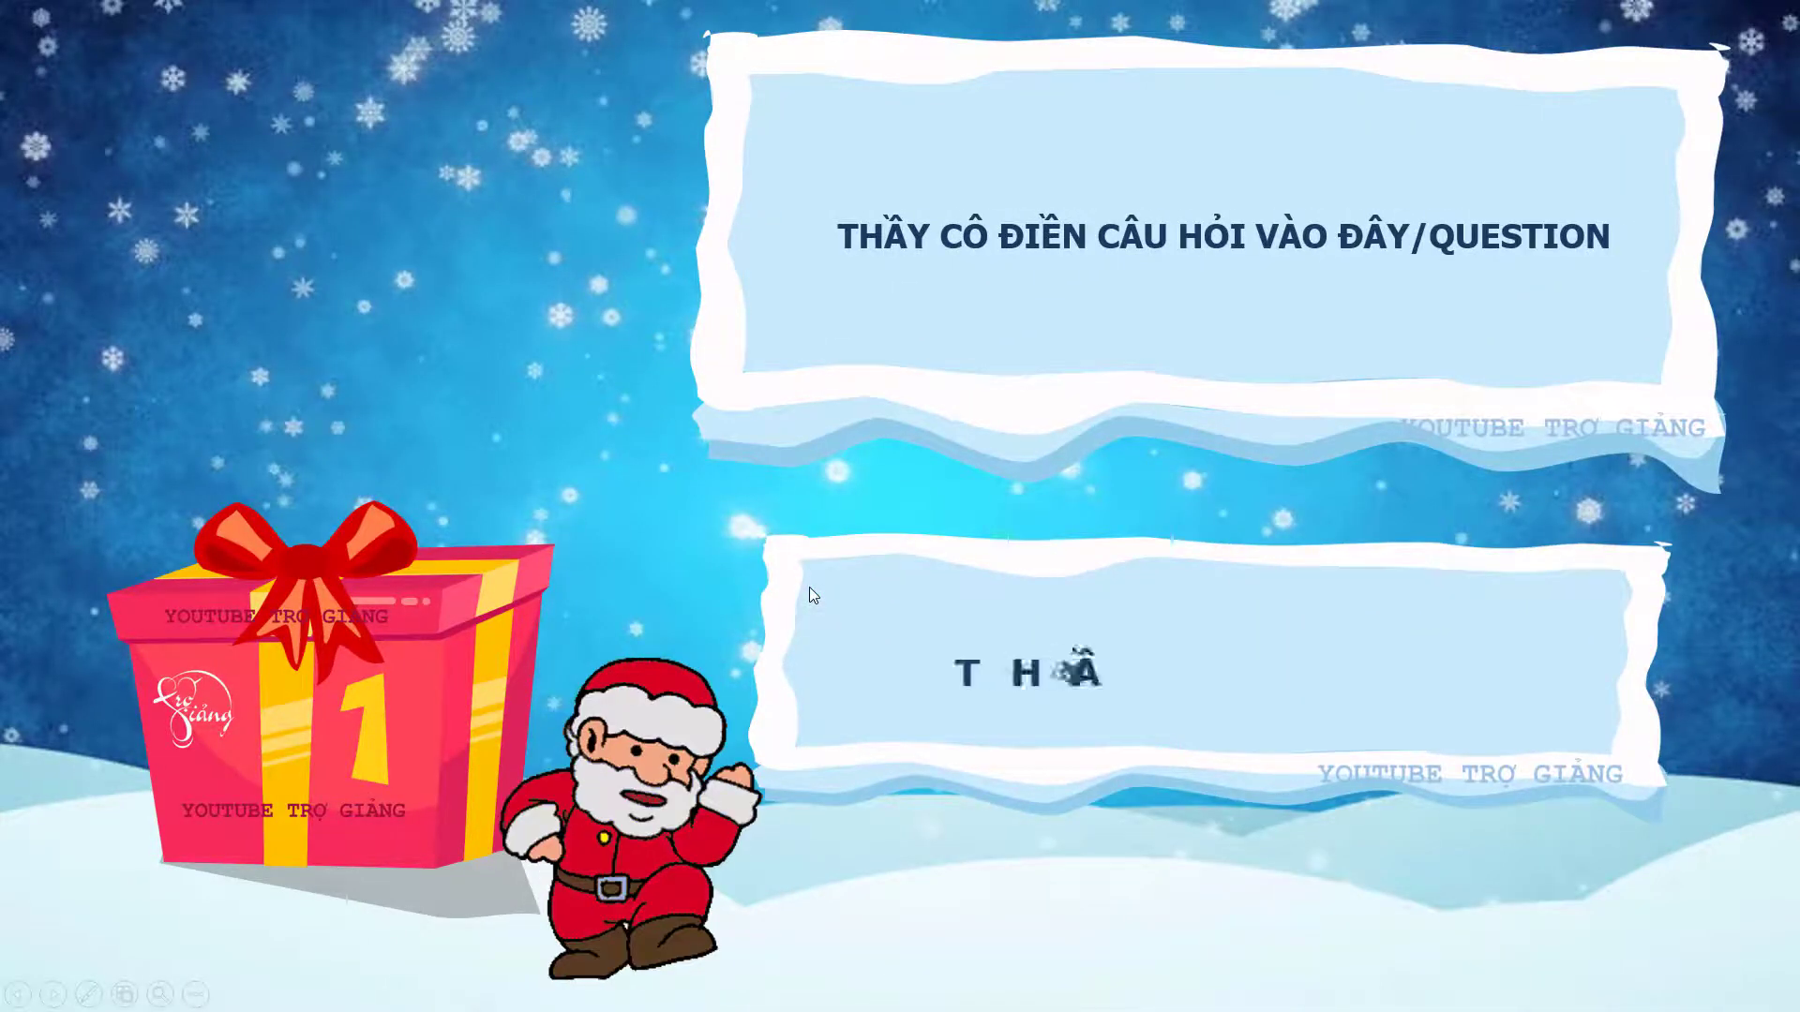
left_click(695, 555)
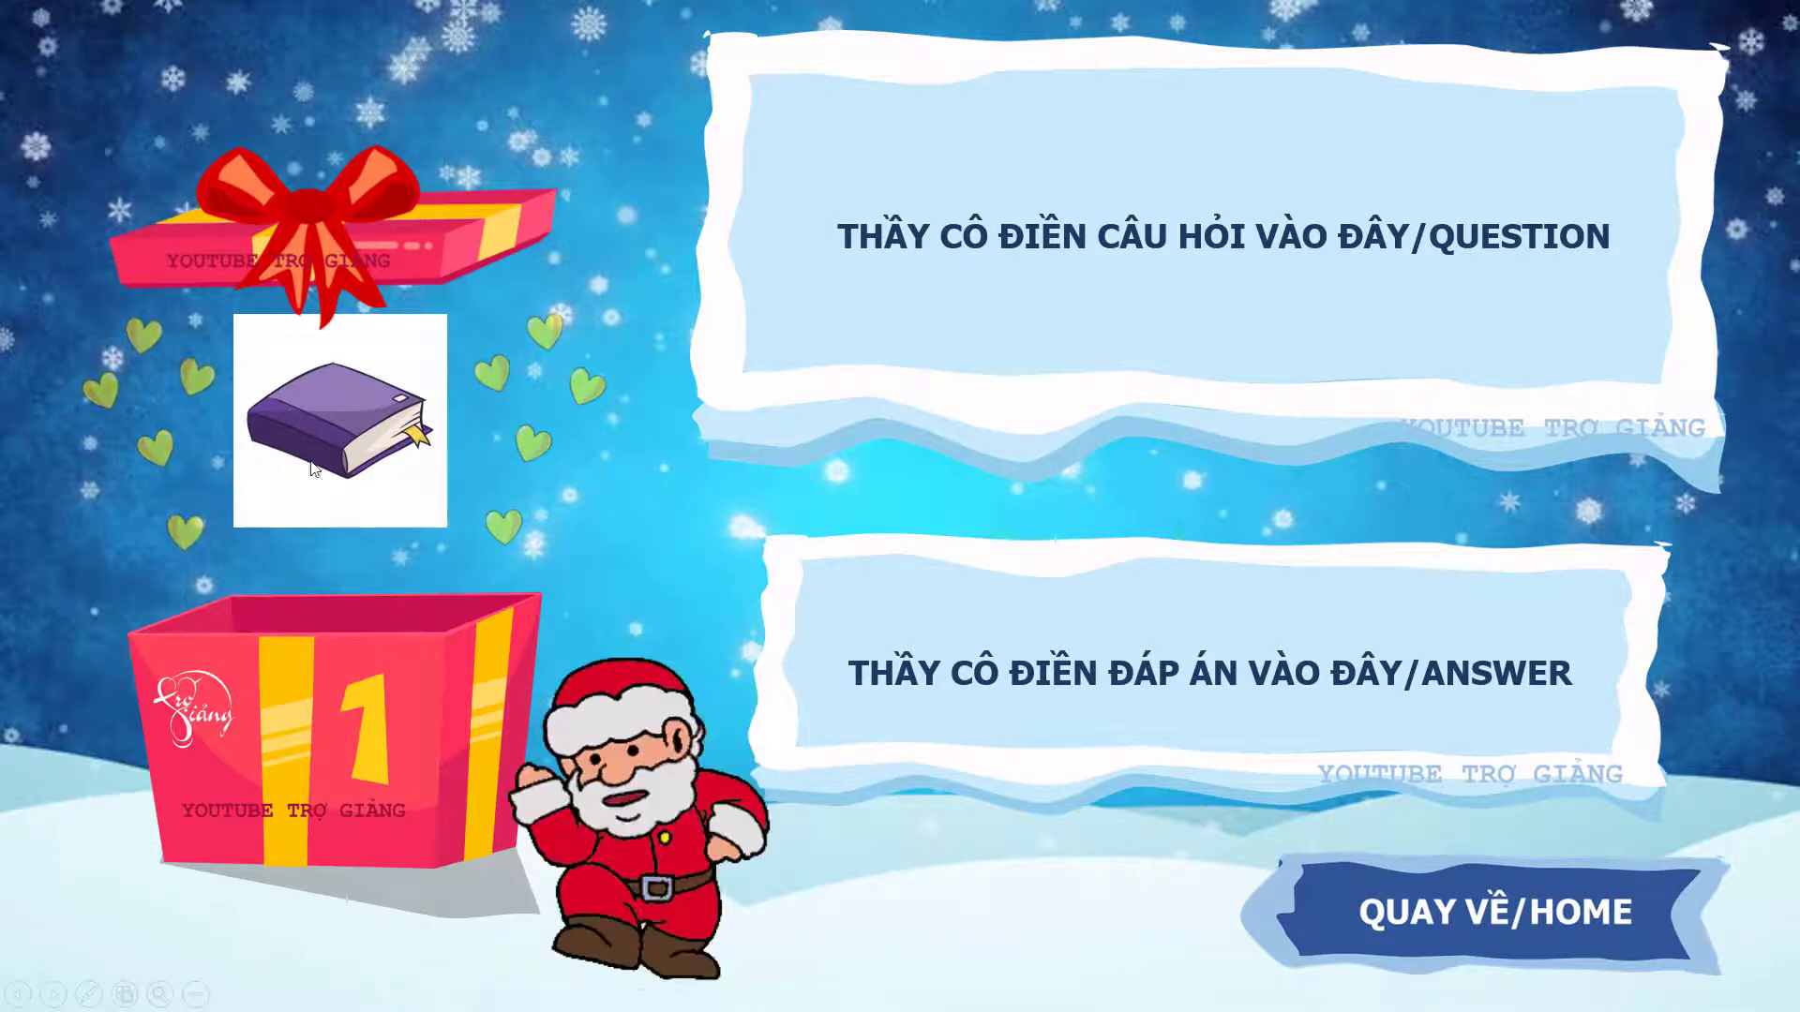
- Advance to slide 4, bring in gift 2's answer box, then end the show
left_click(723, 575)
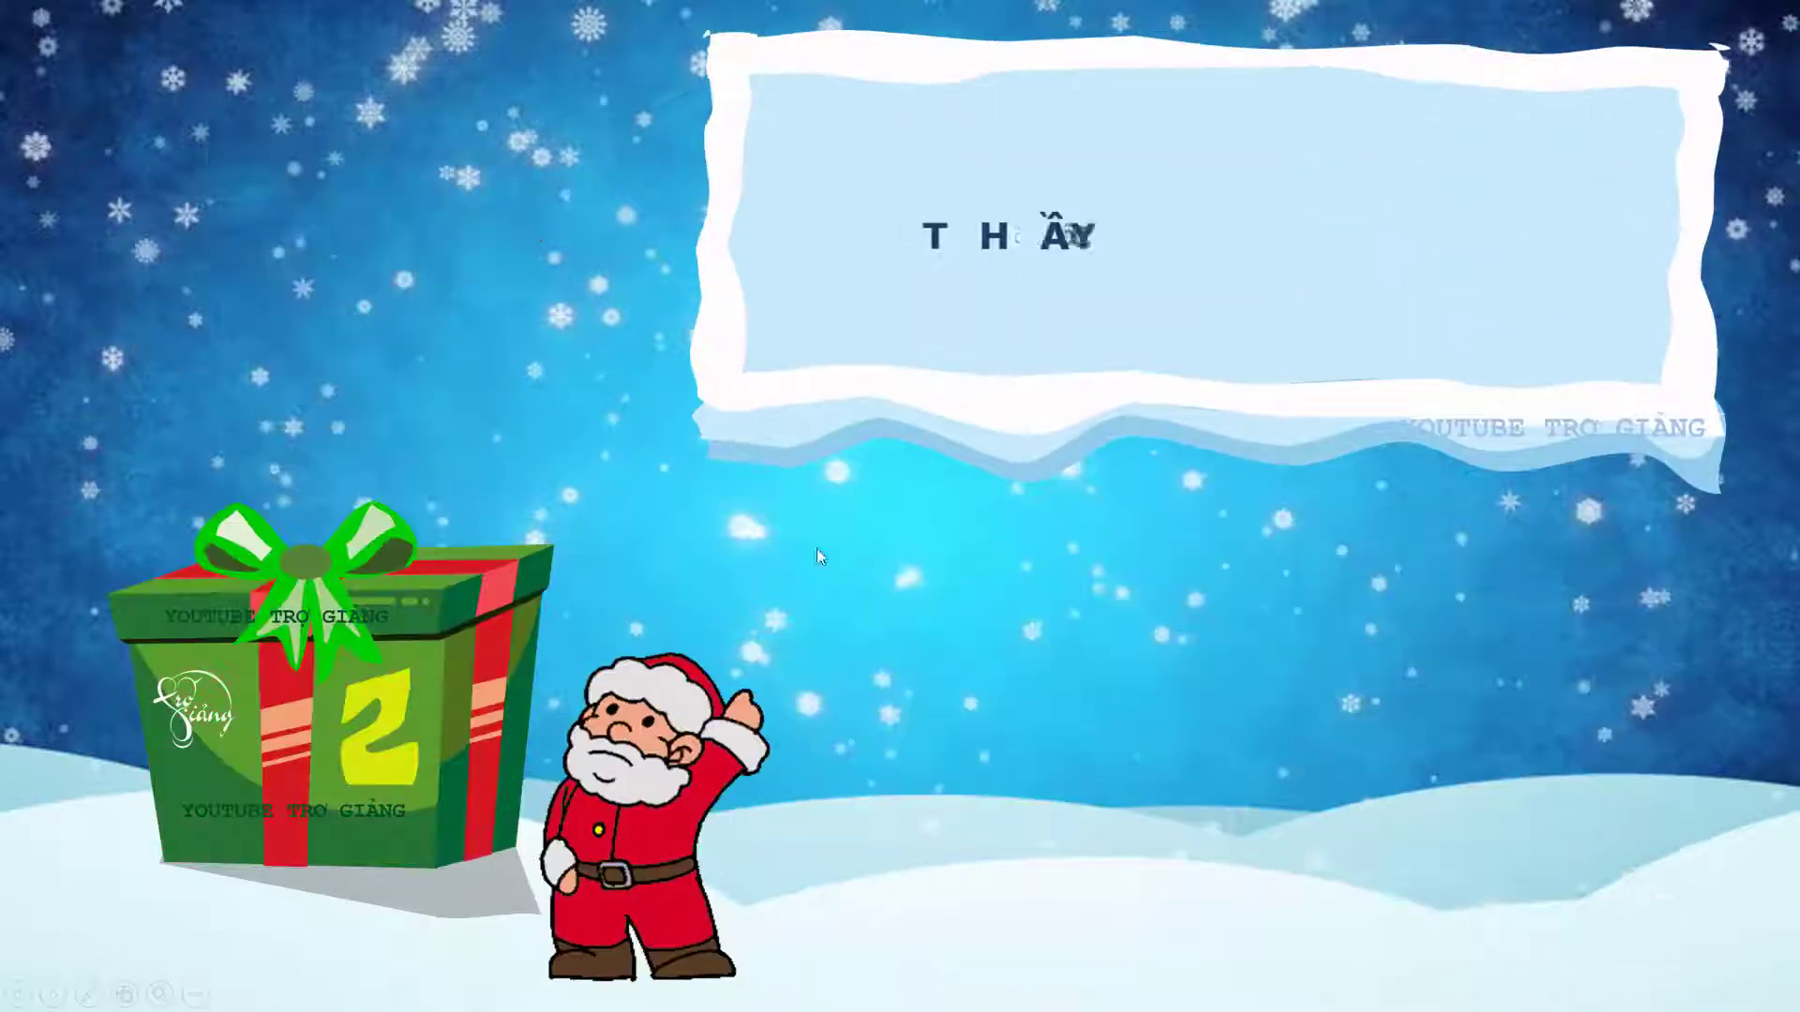
left_click(744, 503)
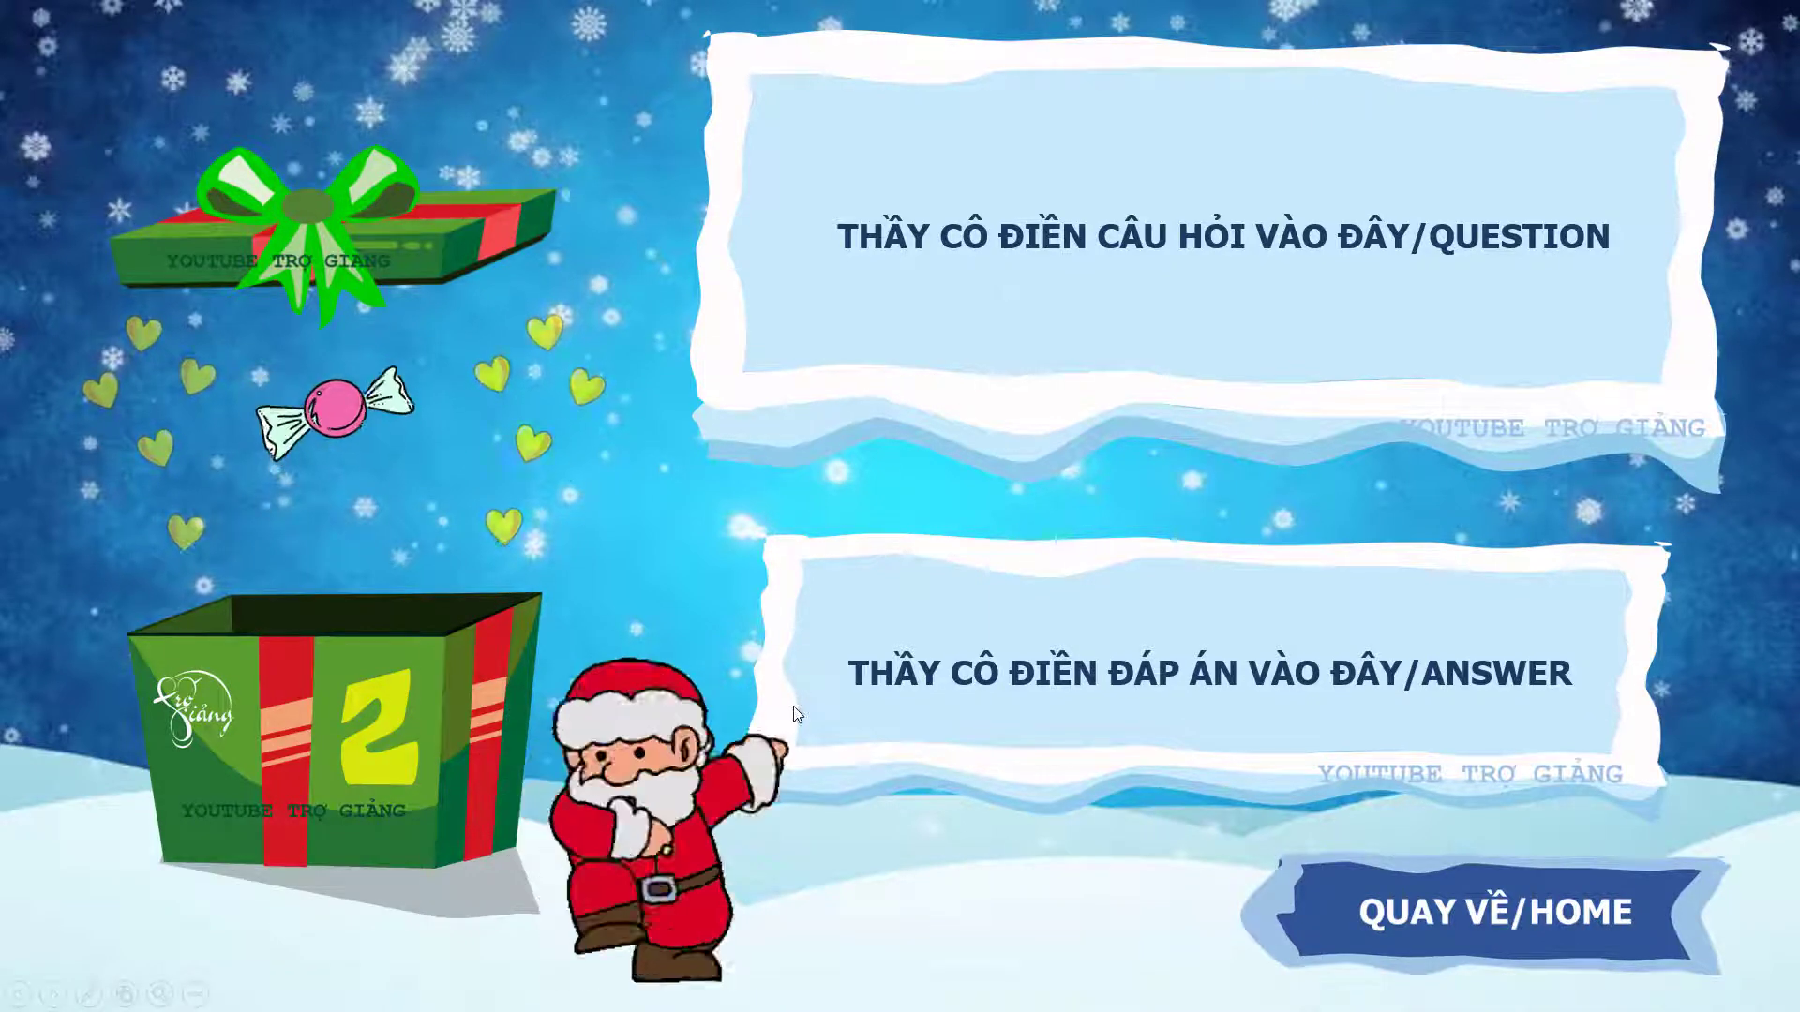
right_click(840, 810)
left_click(873, 797)
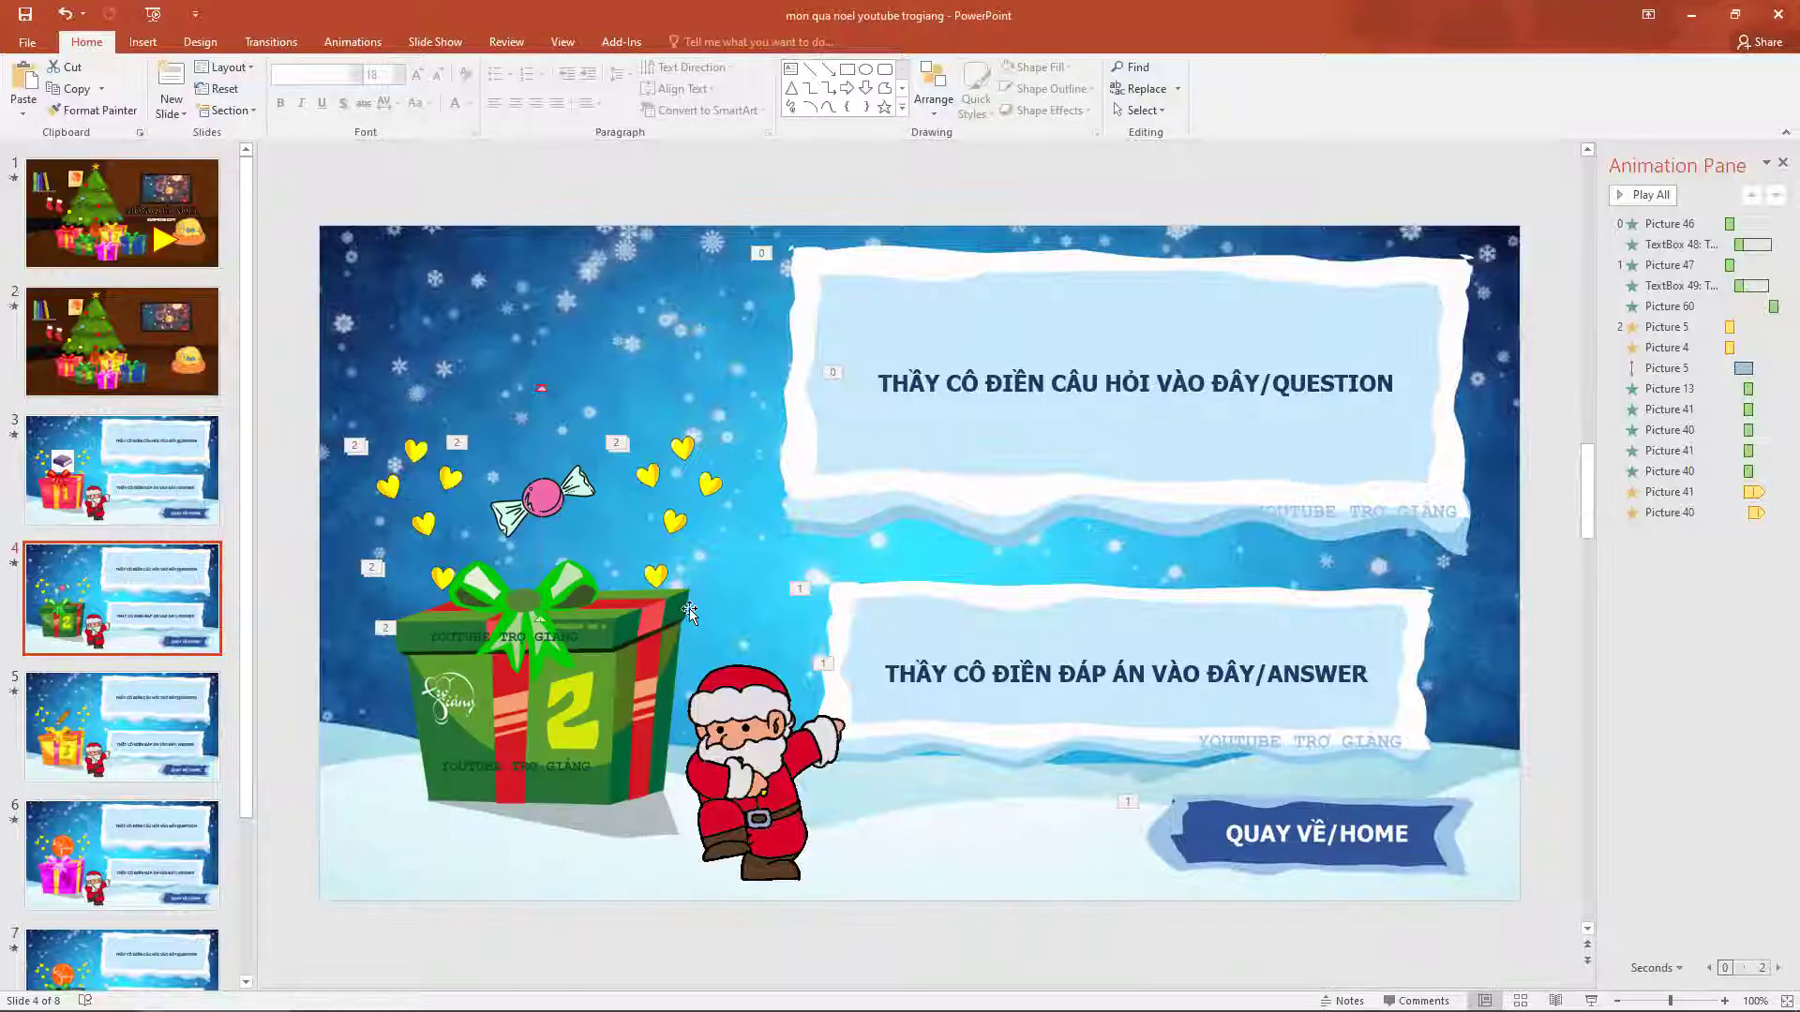
- Check the book, candy and pencil pictures on slides 3, 4 and 5 in turn
left_click(128, 491)
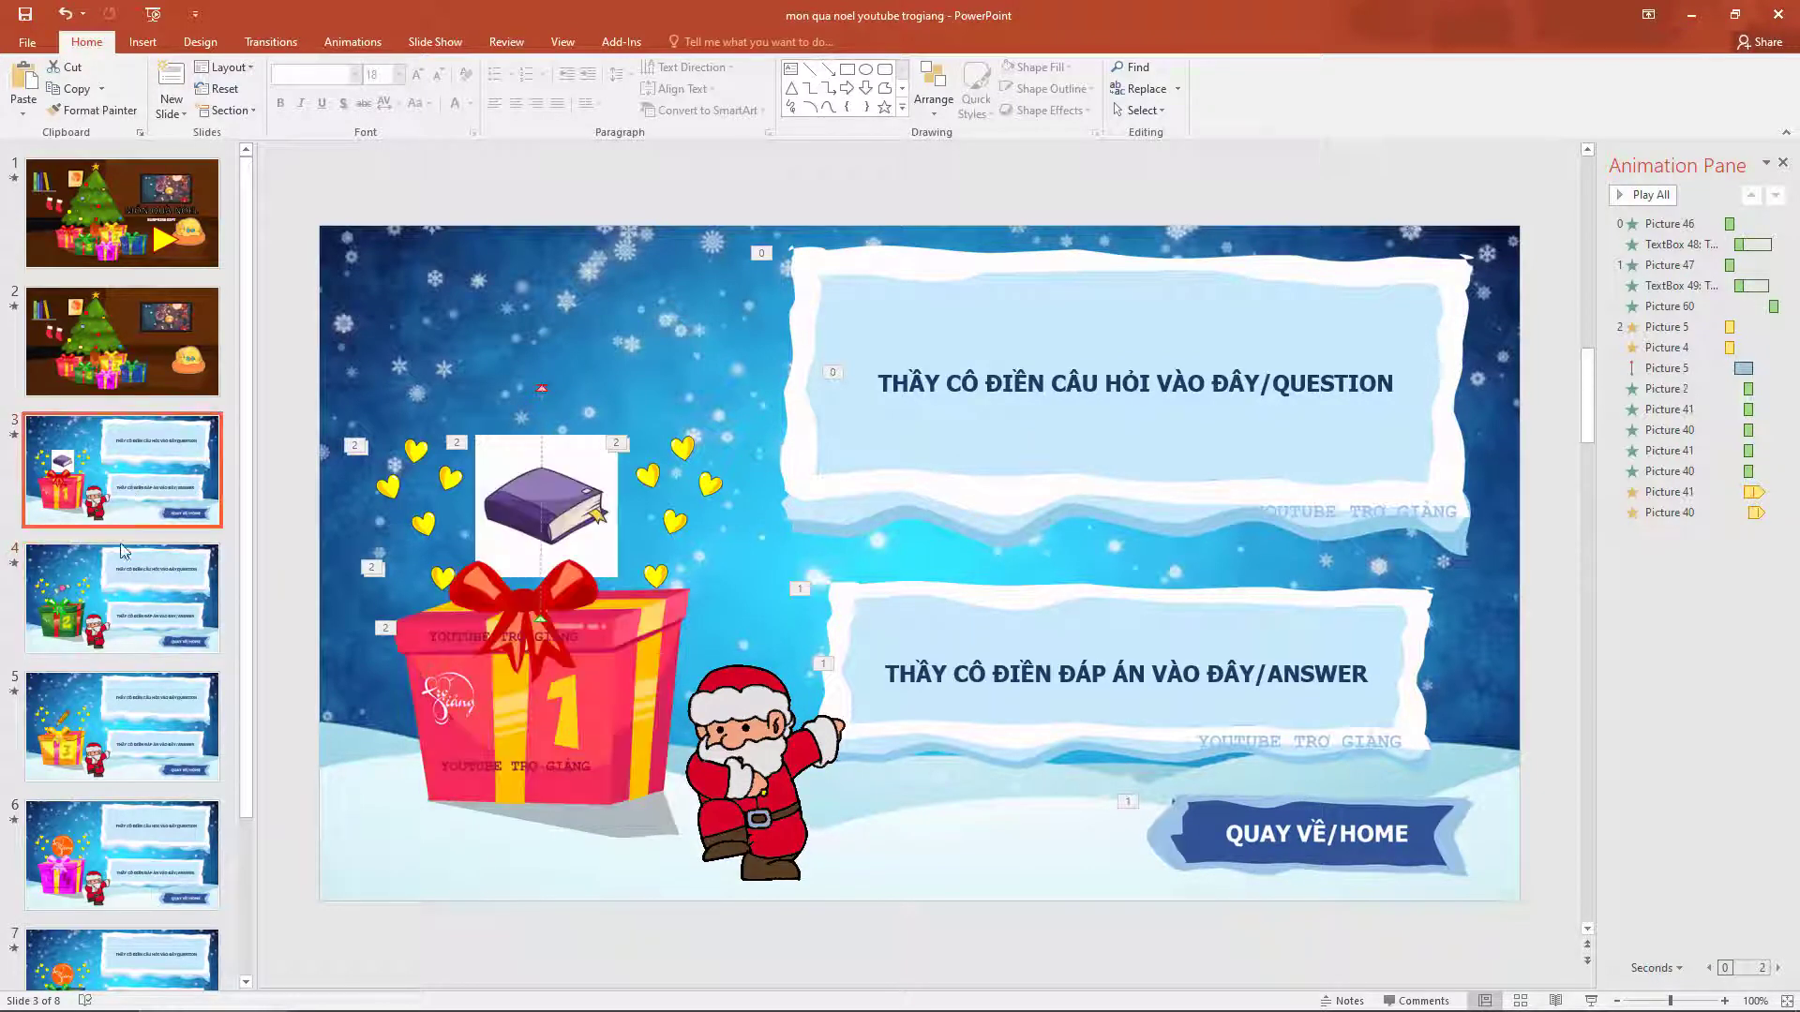
left_click(122, 610)
left_click(114, 774)
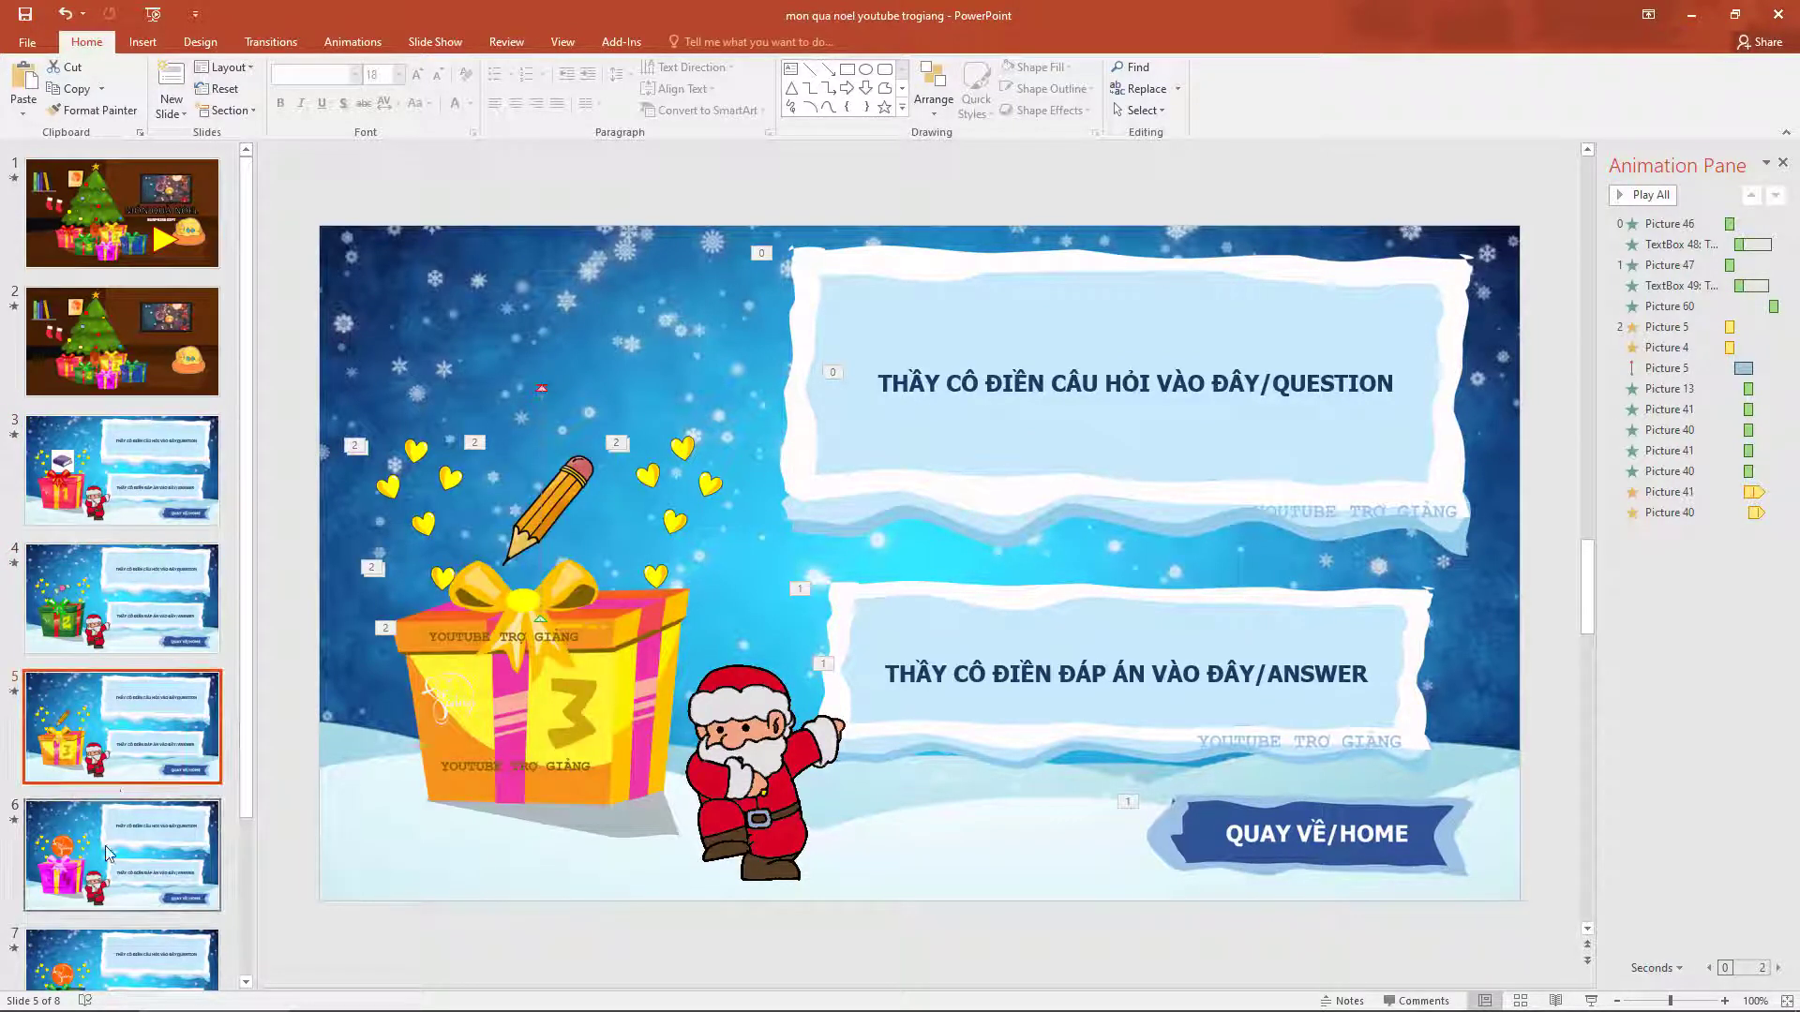